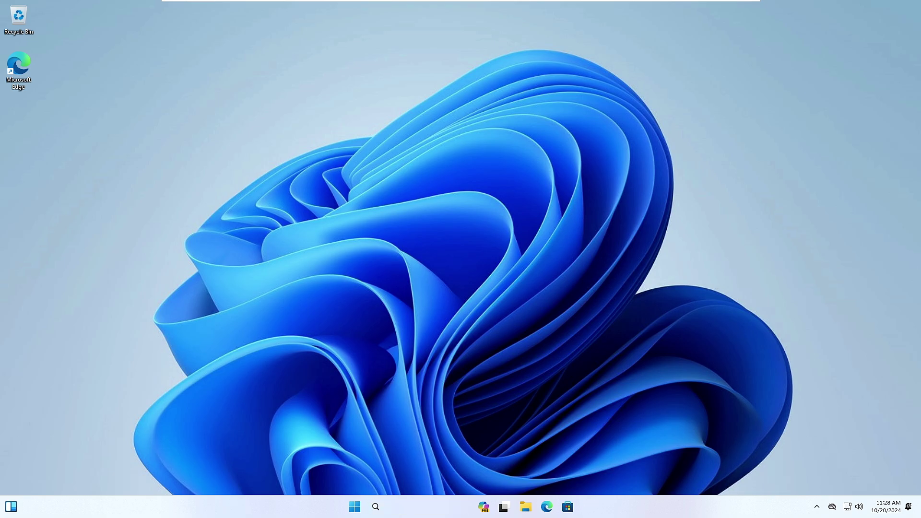
Check the installed Windows version and OS build with winver, and close the About Windows dialog
key(super+s)
text(winver)
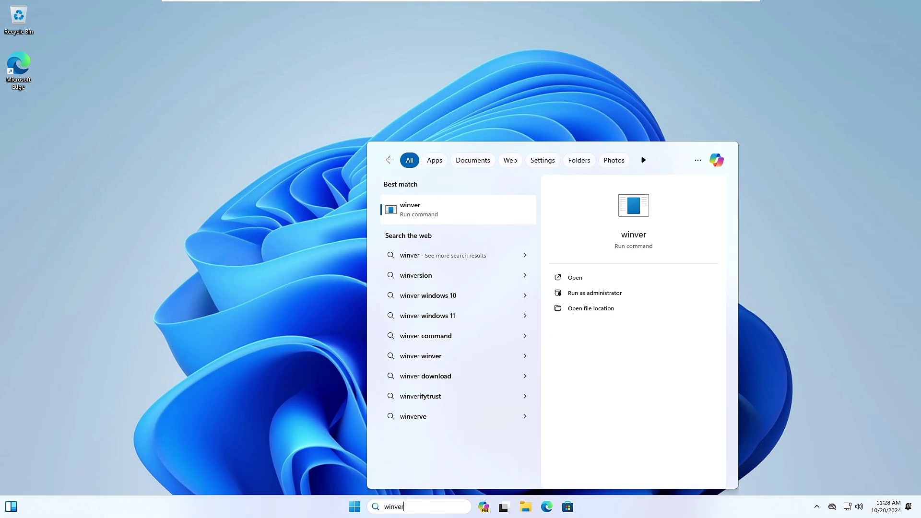
key(Return)
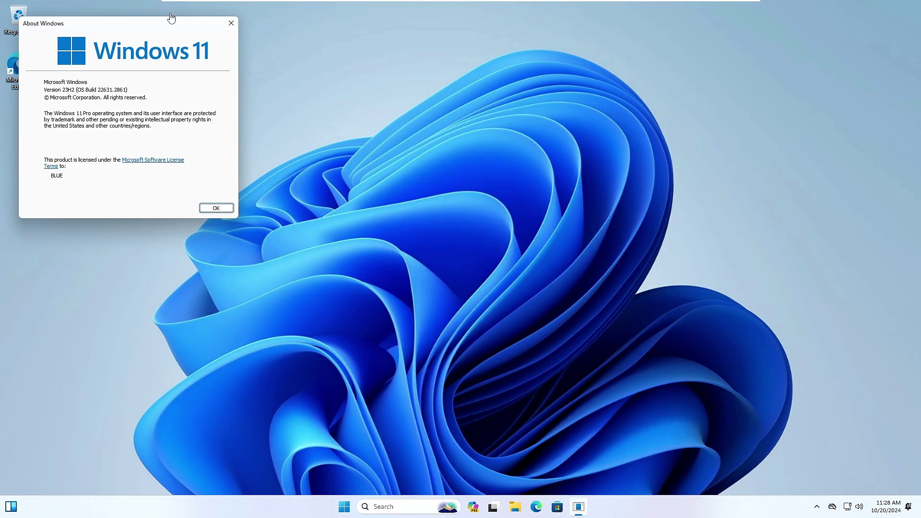
drag(153, 28, 385, 123)
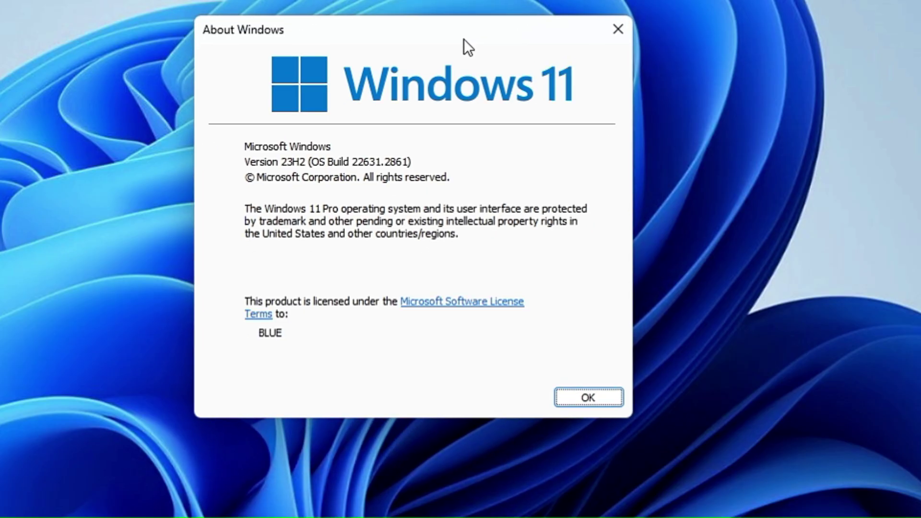
click(589, 398)
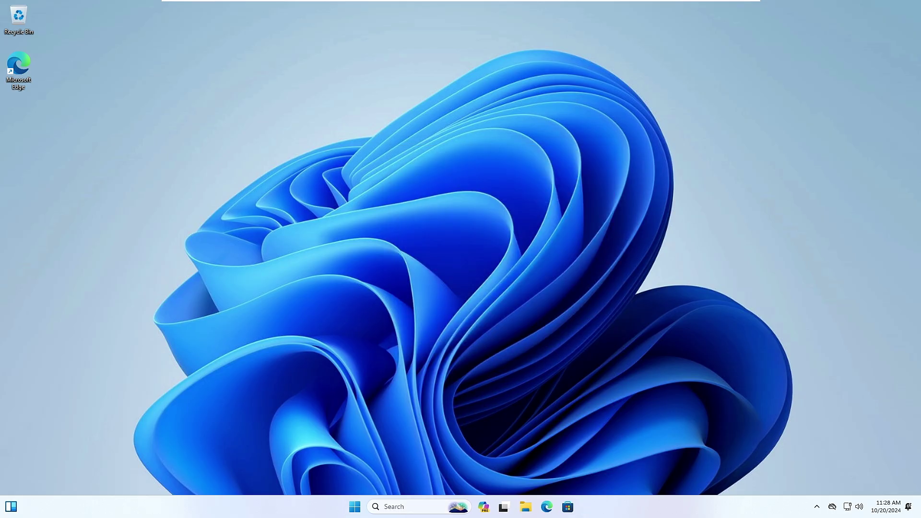
Check for updates in the Windows Update settings and install all the available ones
key(super+x)
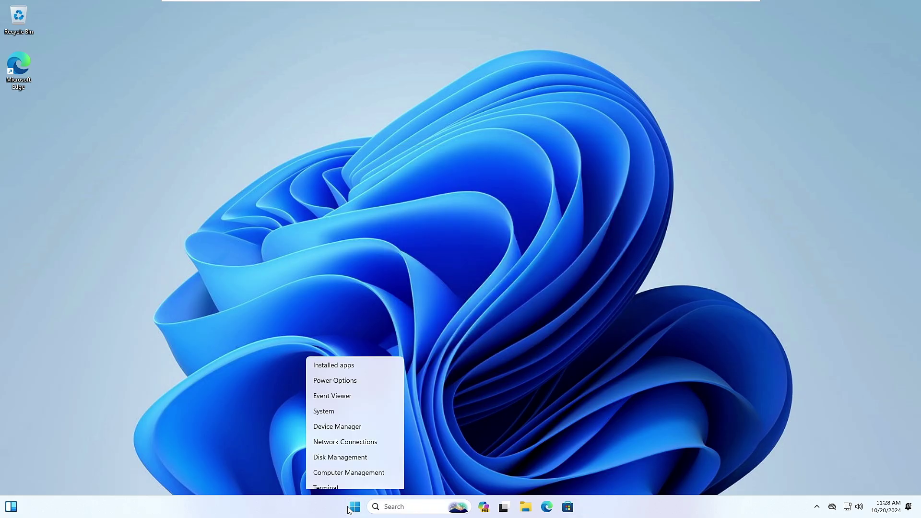
click(335, 405)
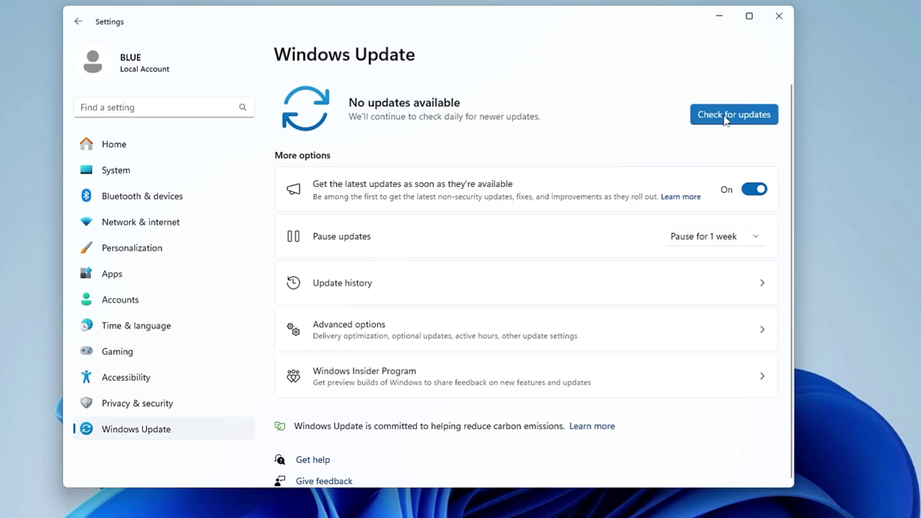
click(725, 119)
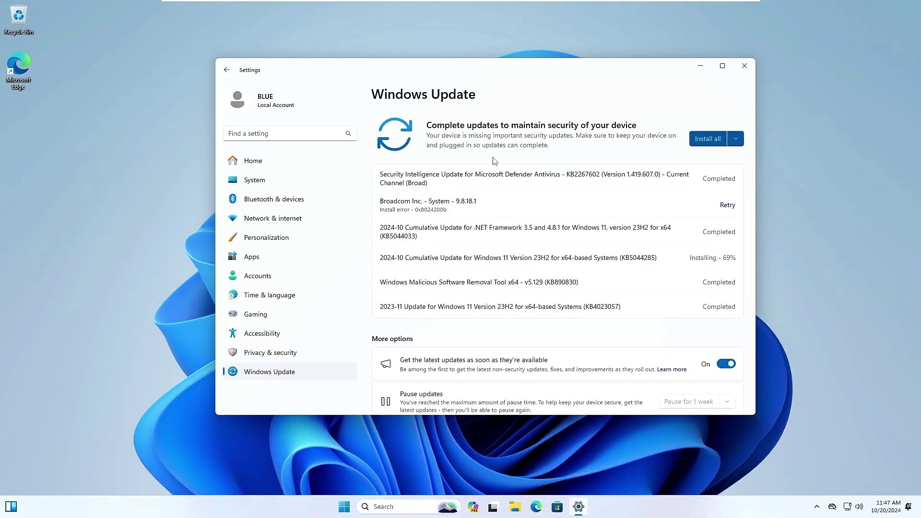
click(708, 140)
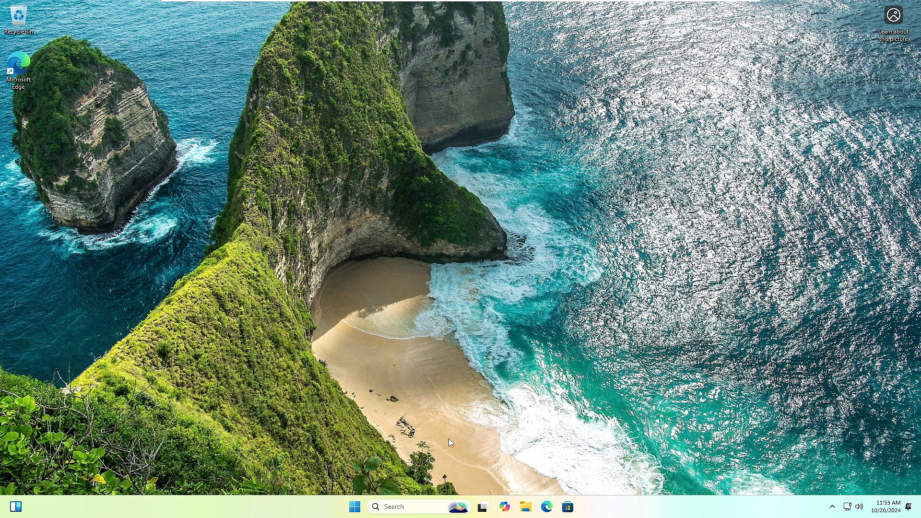
Reopen the Windows Update settings, retry all failed updates, and check for updates once more before closing Settings
right_click(362, 509)
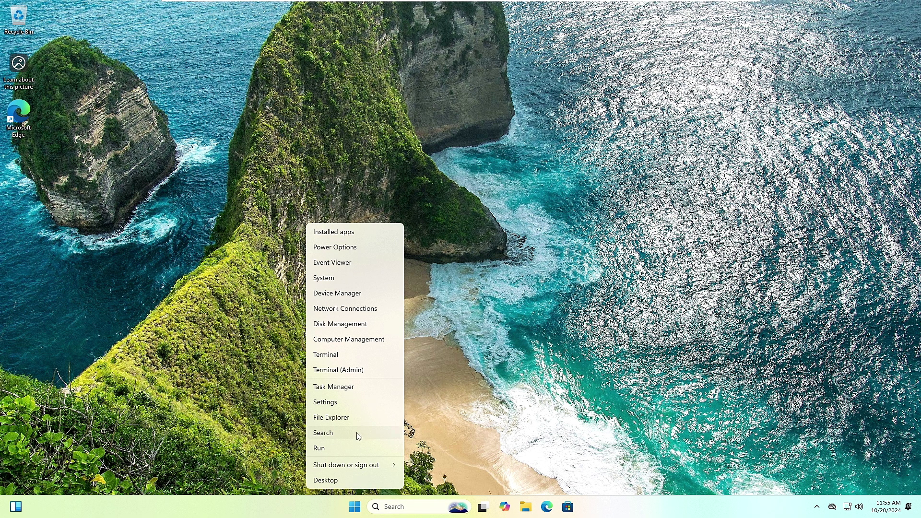
click(343, 401)
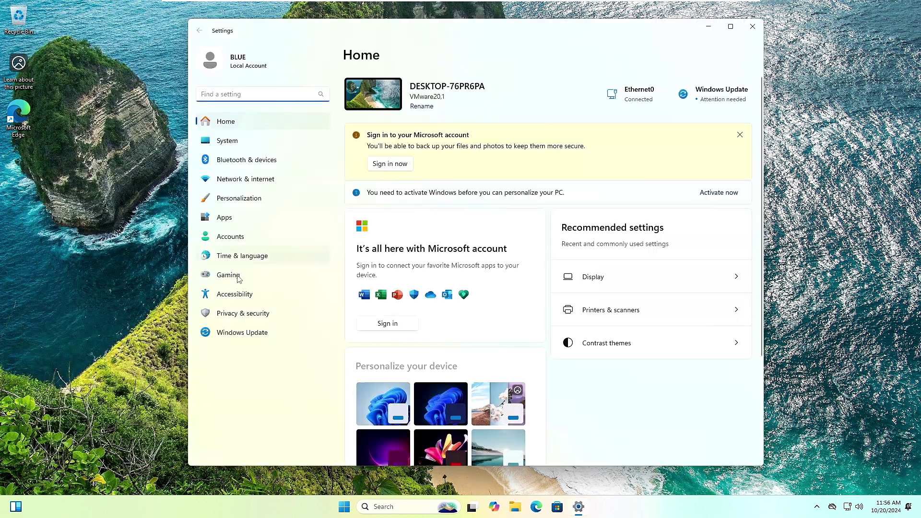
click(242, 332)
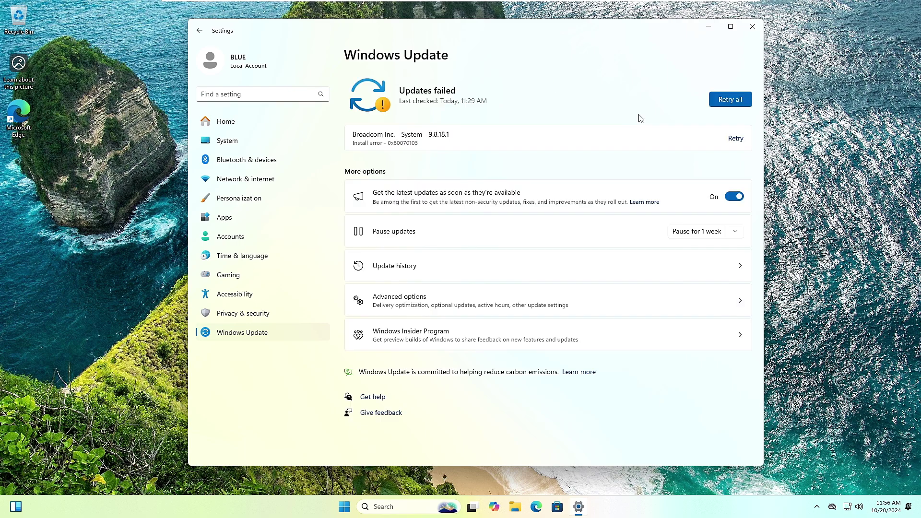
click(732, 100)
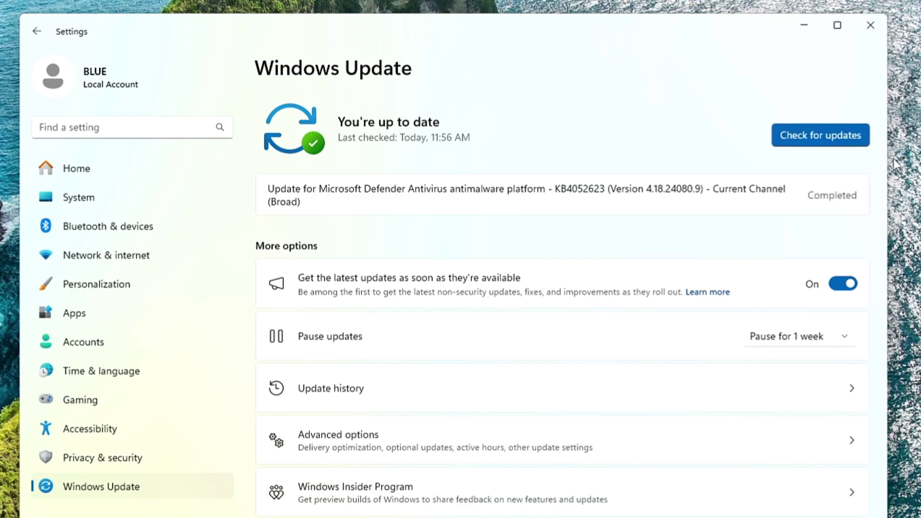
click(790, 132)
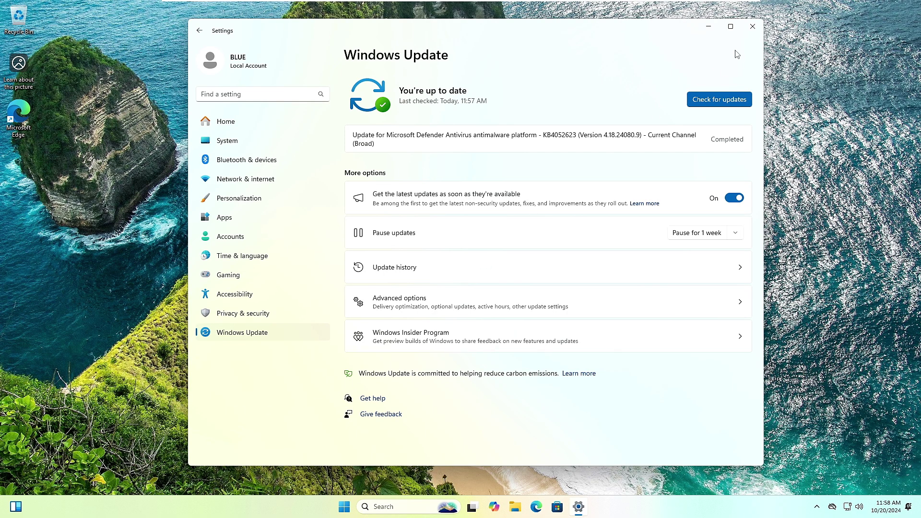
click(753, 26)
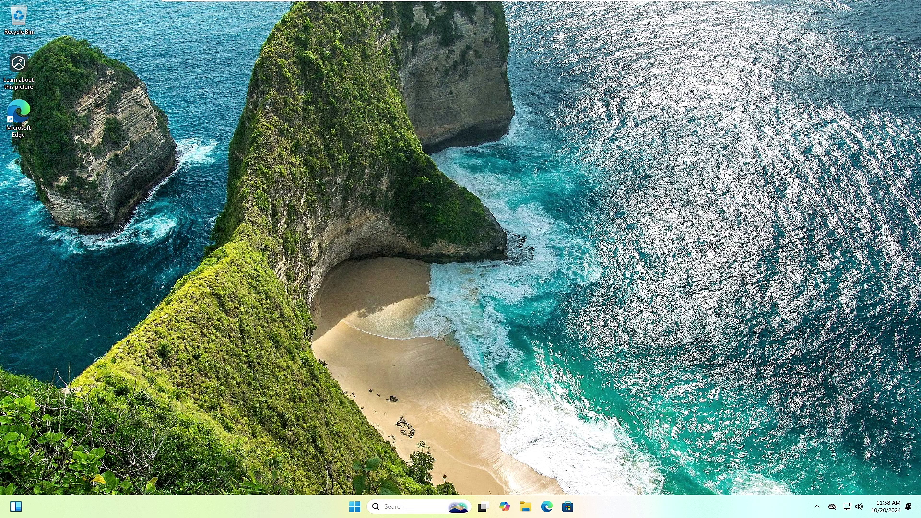
Open the Local Group Policy Editor (gpedit) and widen its policy tree so the folder names are readable
key(super+s)
text(g)
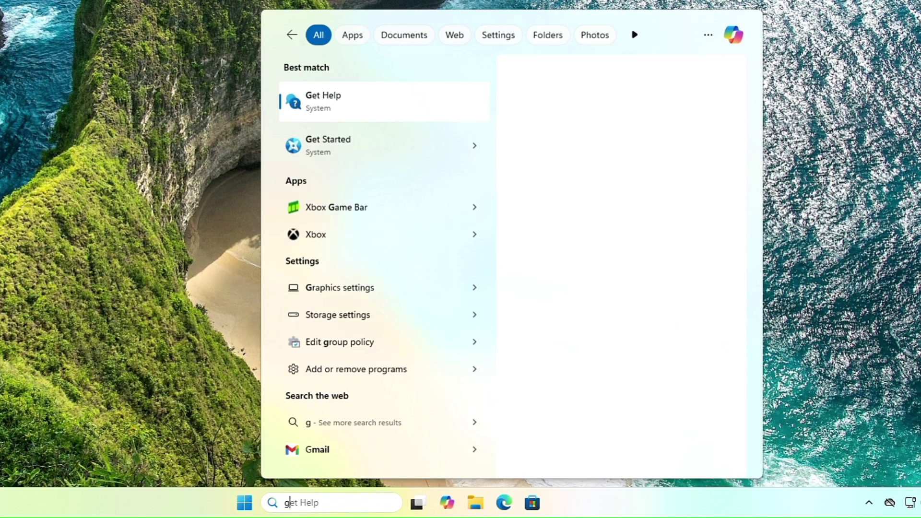
text(pedit)
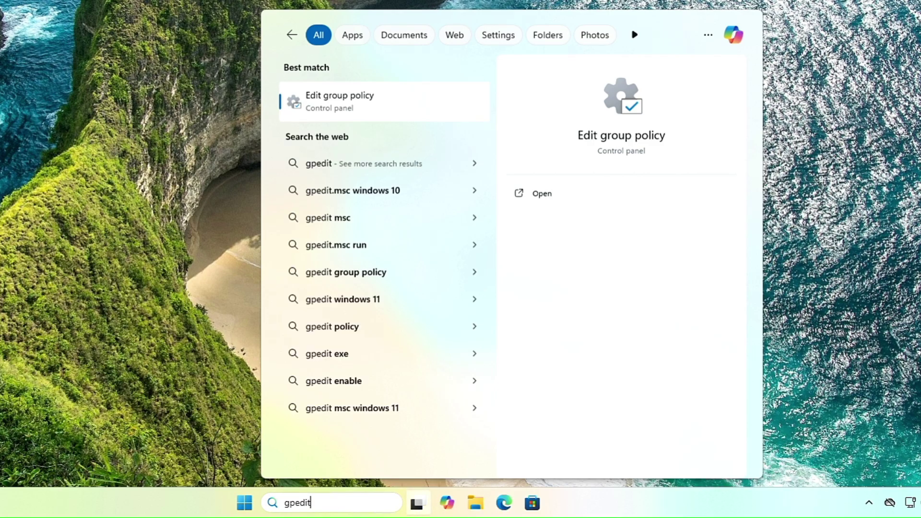
click(373, 114)
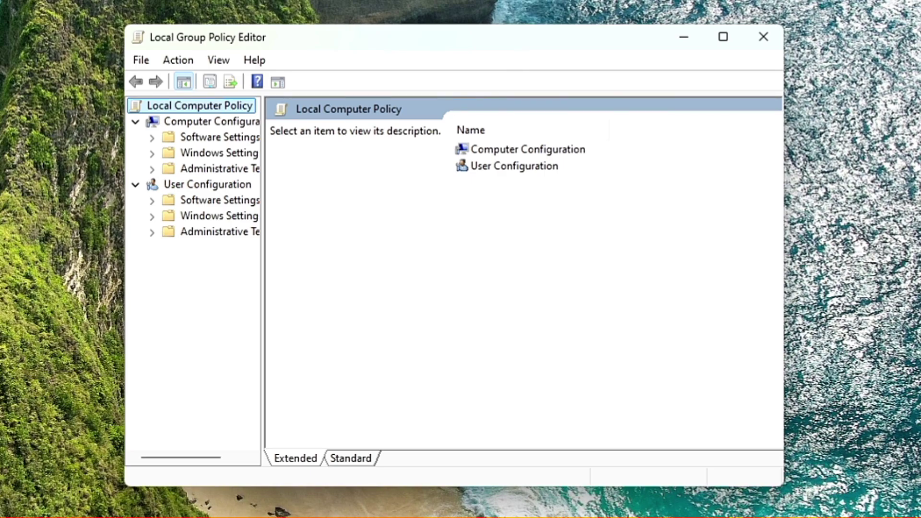
drag(263, 168, 333, 180)
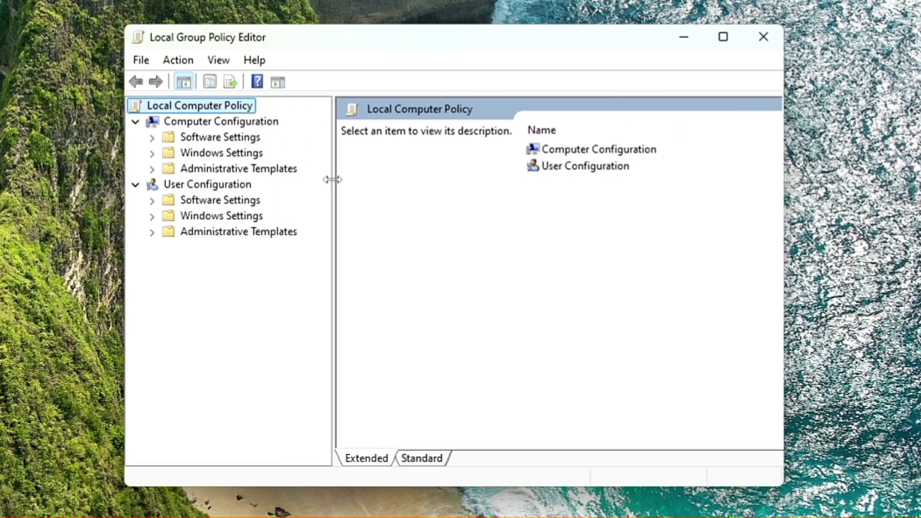
Open the Windows Components folder under Computer Configuration > Administrative Templates
click(226, 170)
click(212, 125)
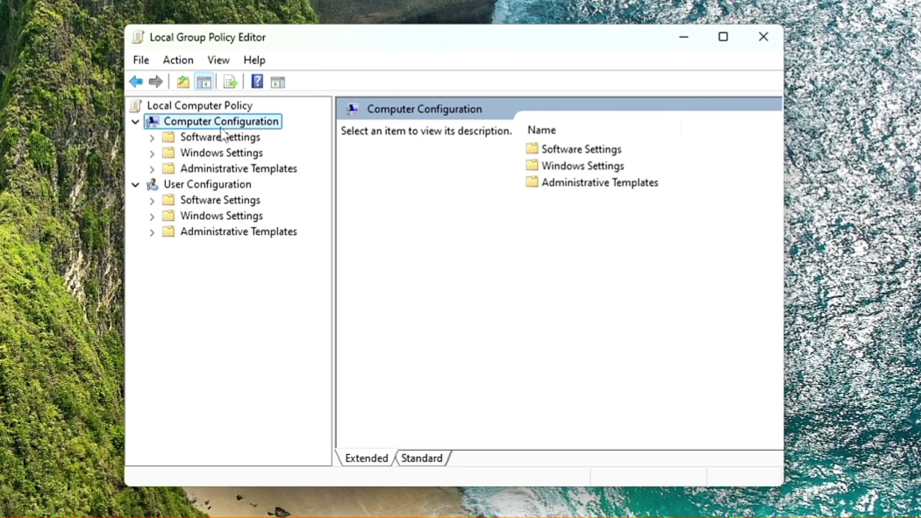
click(225, 171)
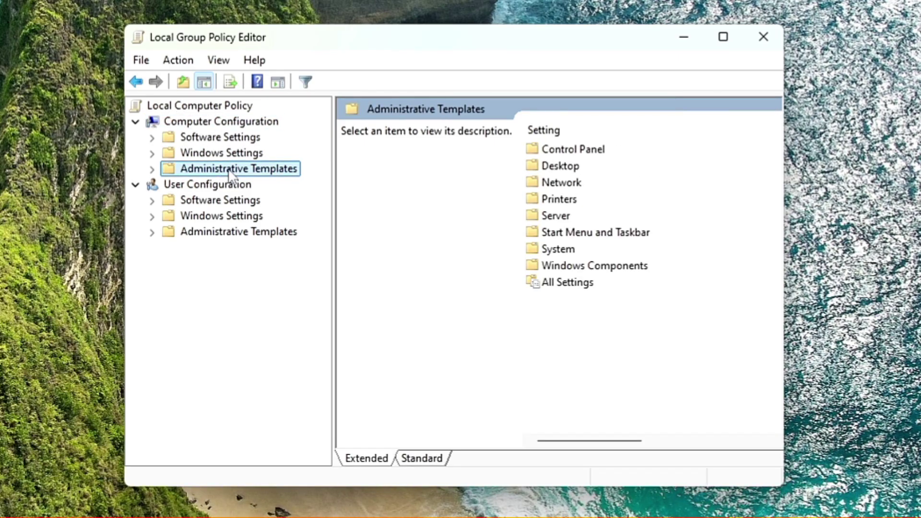
click(559, 272)
double_click(558, 270)
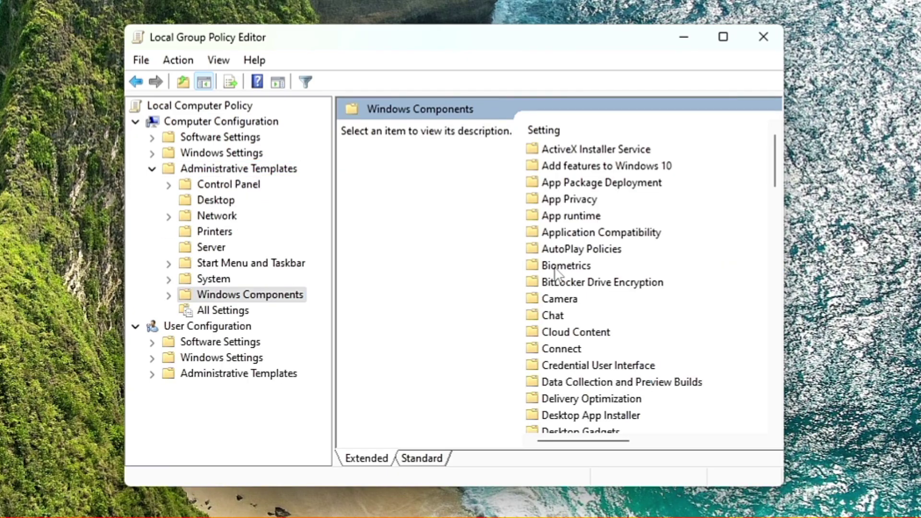
Open the Windows Update folder within Windows Components, and its subfolder "Manage updates offered from Windows Update"
scroll(570, 266, down, 1)
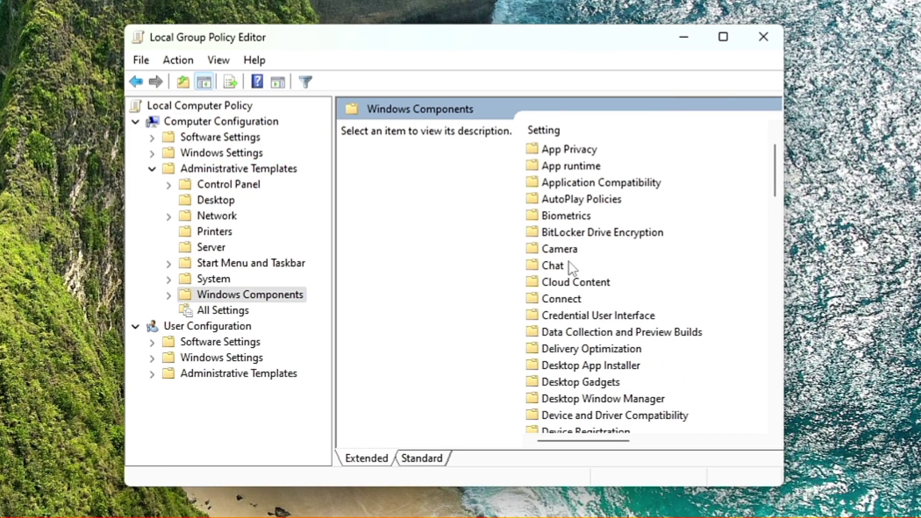
scroll(571, 269, down, 20)
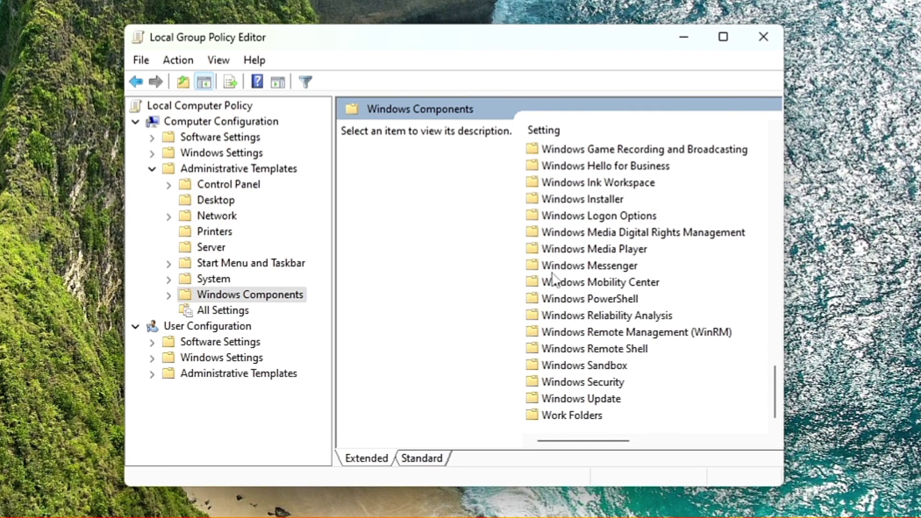
click(591, 398)
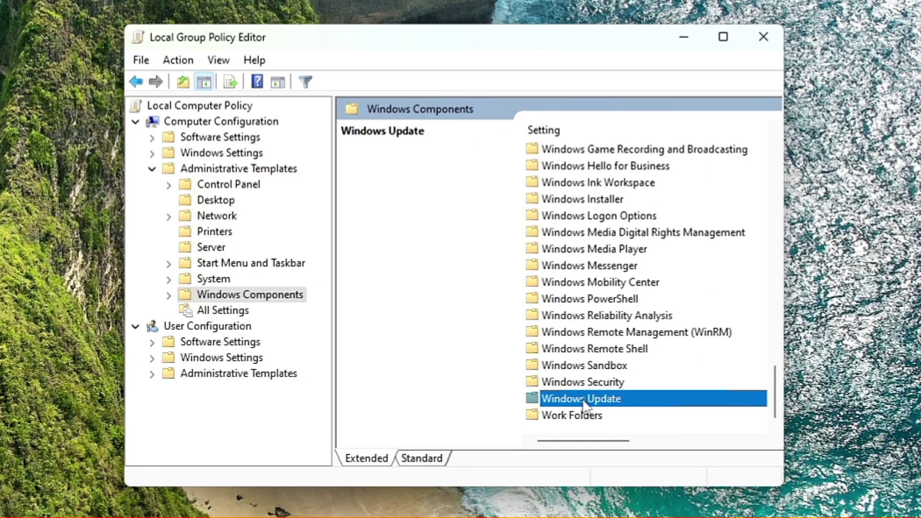
double_click(583, 400)
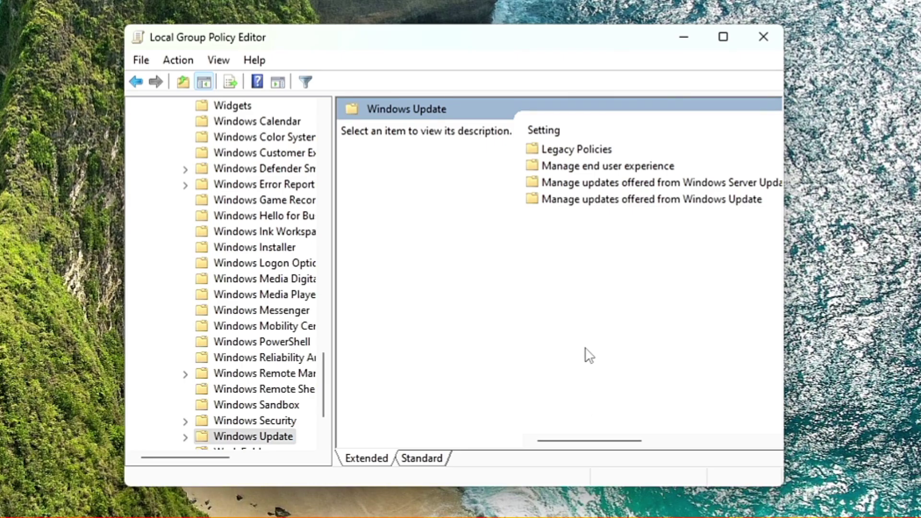
click(581, 201)
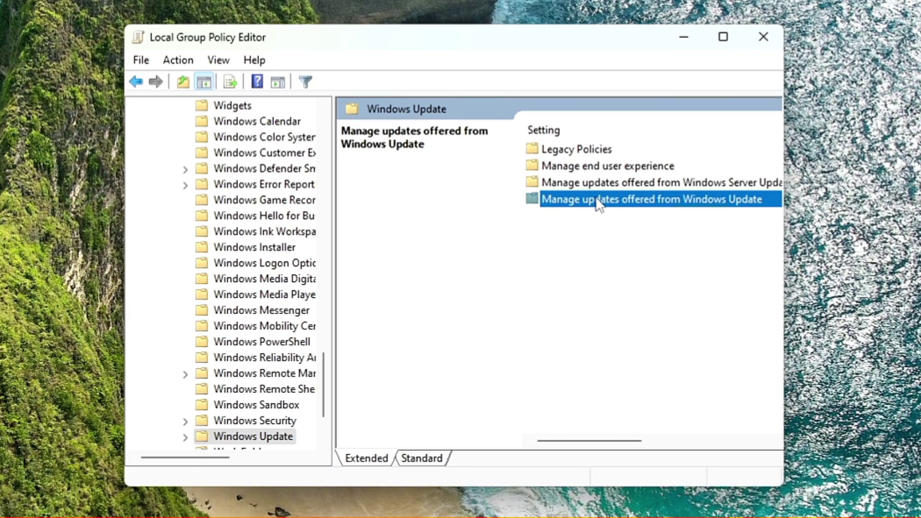
double_click(598, 200)
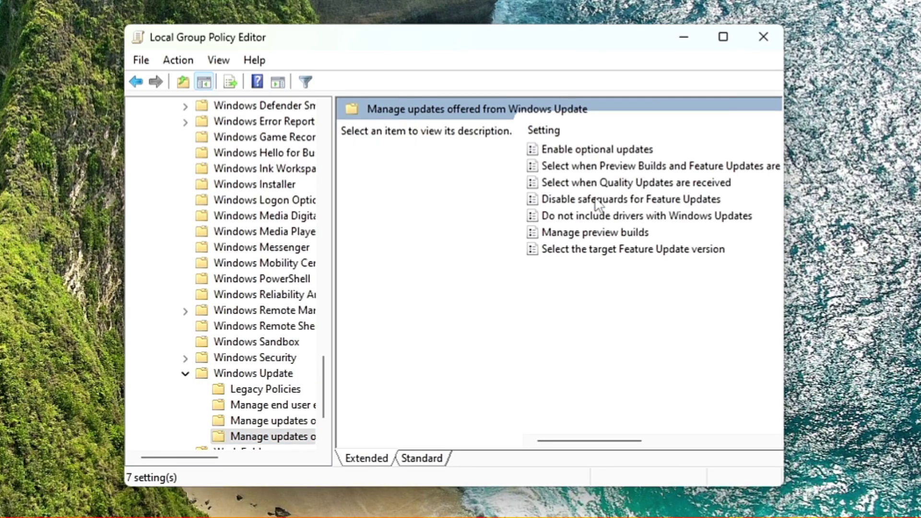
Open the "Select the target Feature Update version" policy and set it to Enabled
click(574, 250)
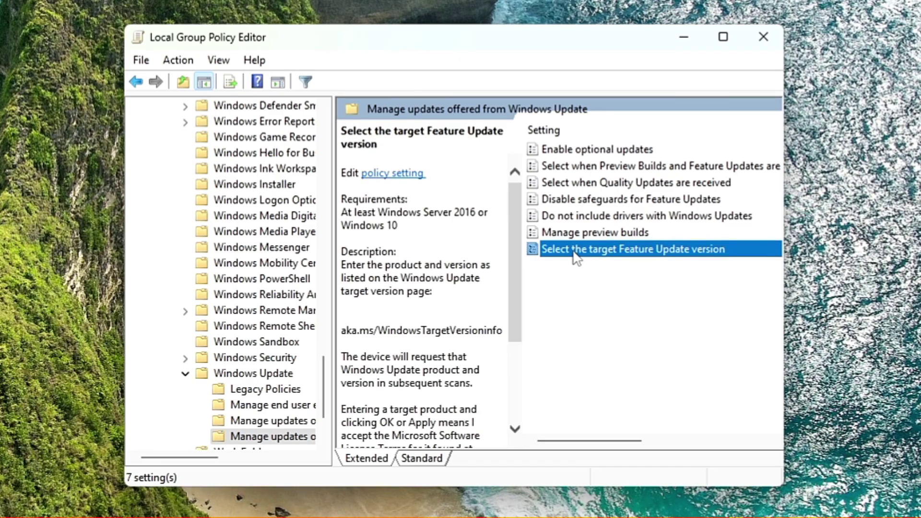
double_click(575, 255)
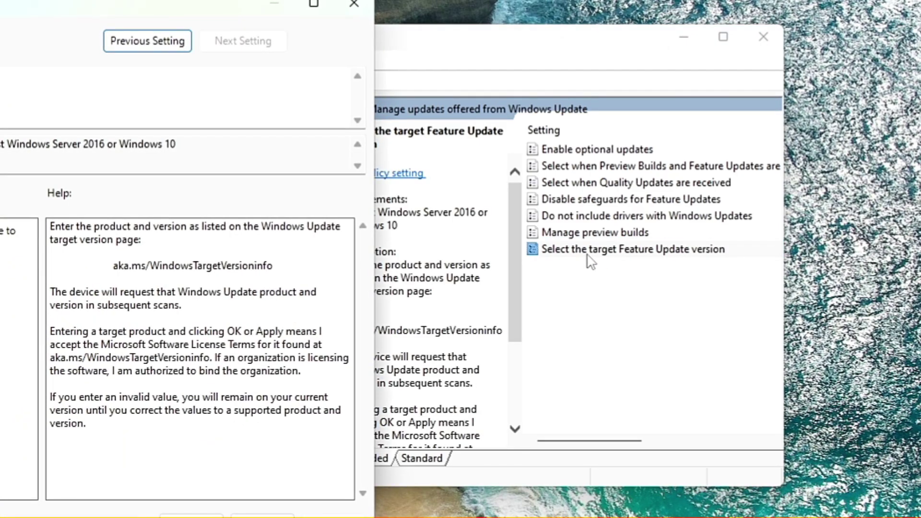
drag(214, 22, 626, 1)
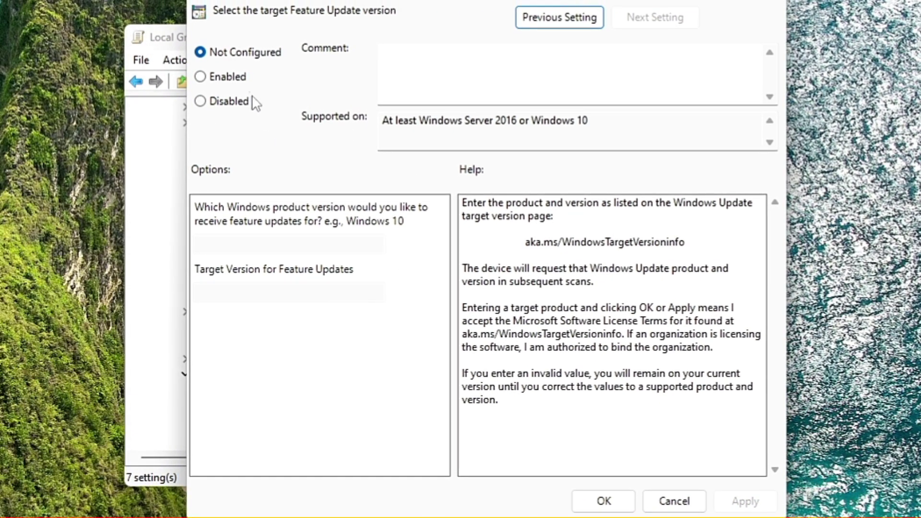
click(229, 78)
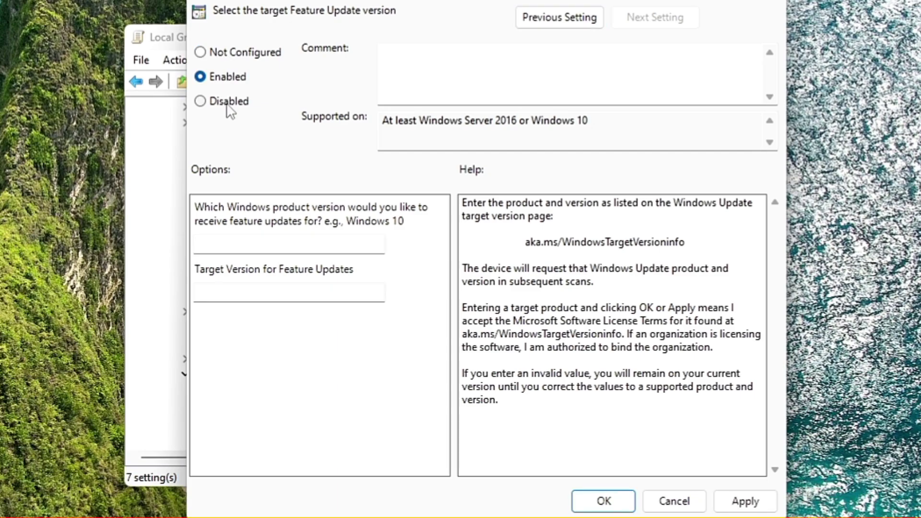
Set the policy's product version to Windows 11 and the target feature update version to 24H2, and apply it
click(247, 242)
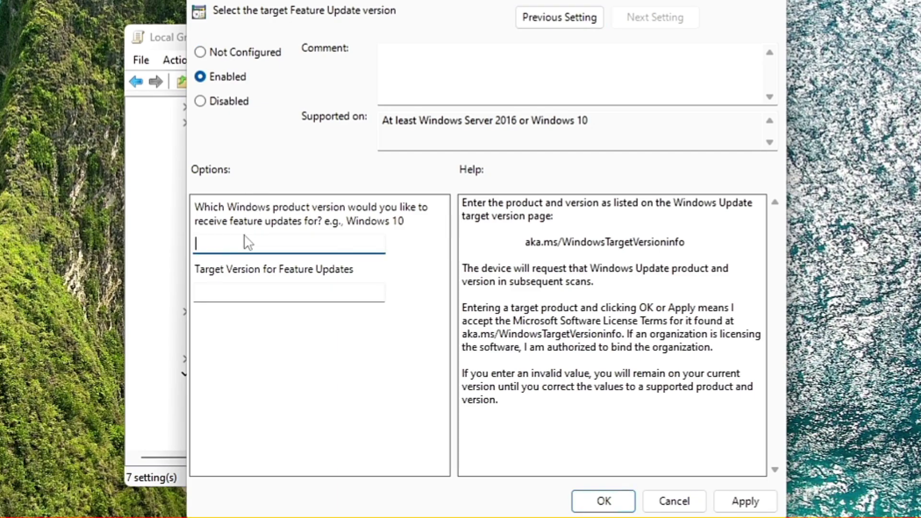
text(Windows )
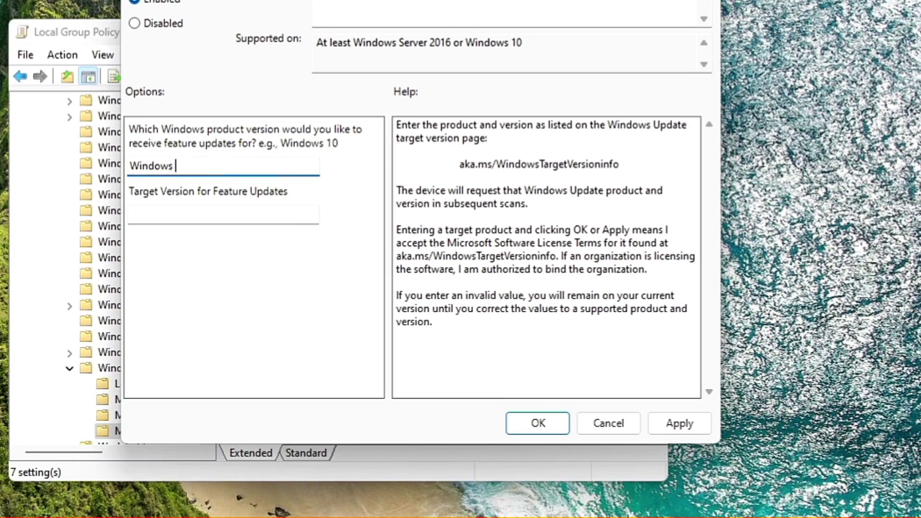
text(11)
key(Tab)
text(2)
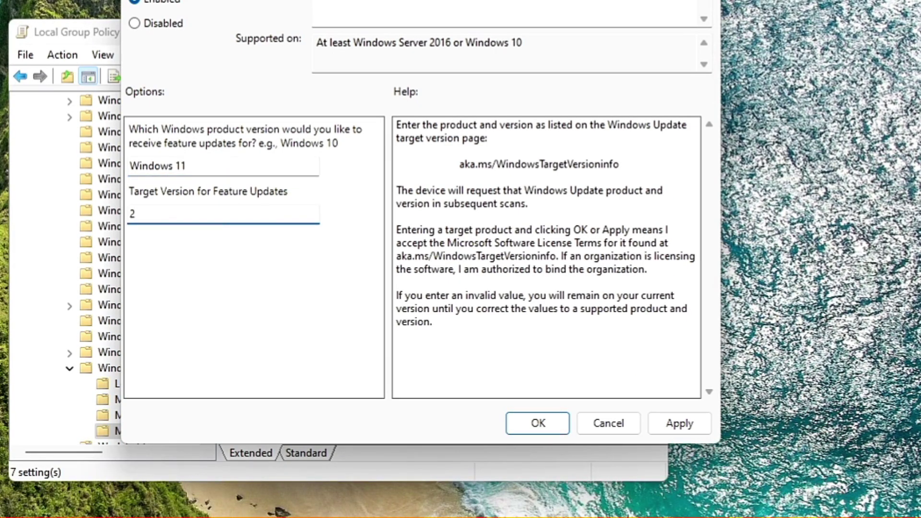
text(4H2)
click(668, 427)
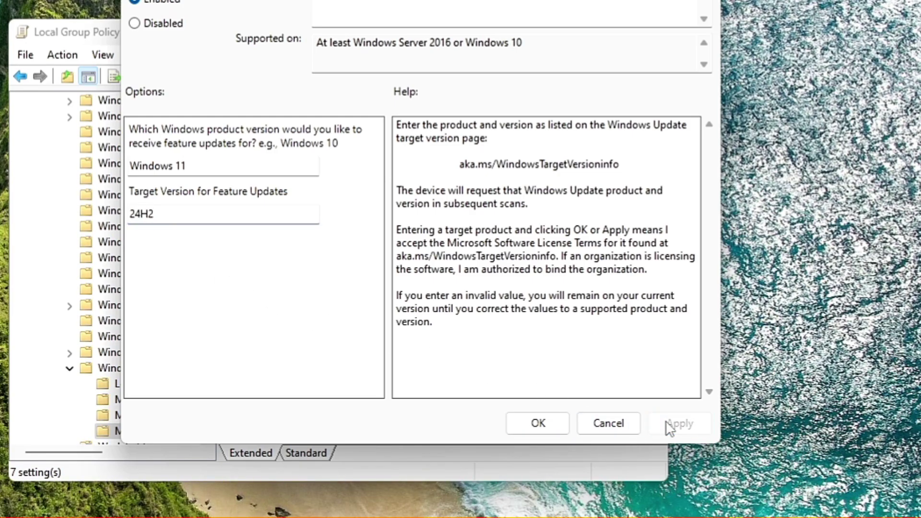
Close the policy and the Local Group Policy Editor, and open the Registry Editor, allowing it to make changes
click(548, 424)
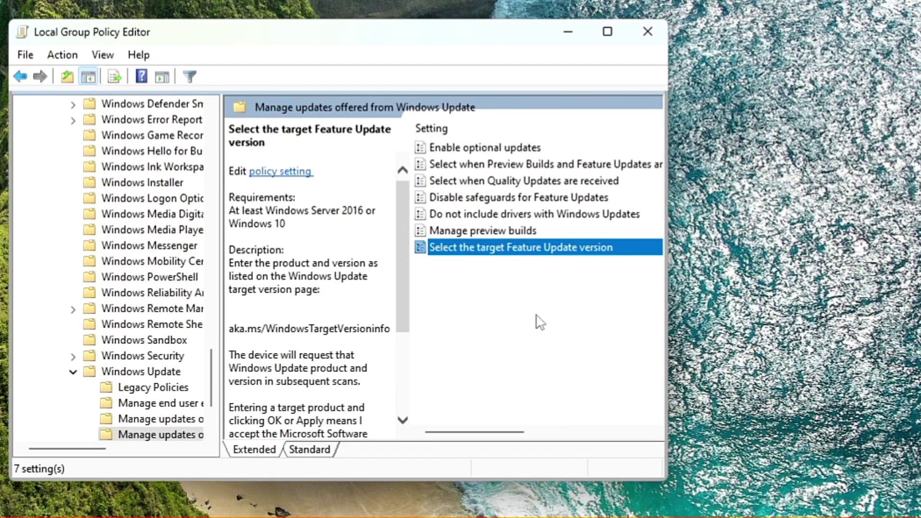
click(653, 41)
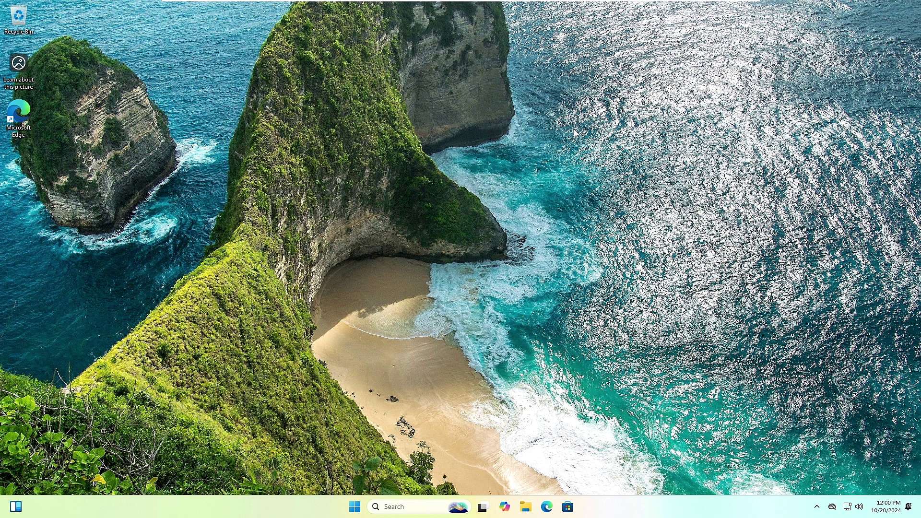
key(super+s)
text(re)
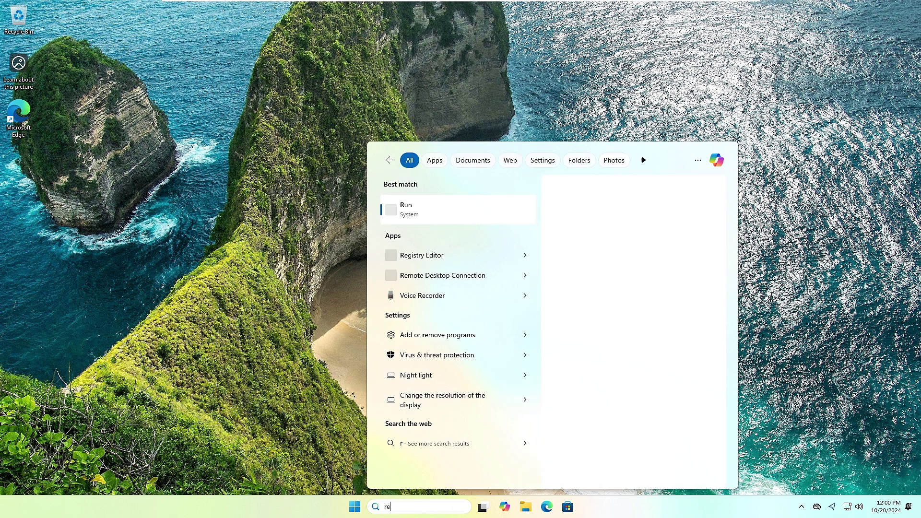
text(ge)
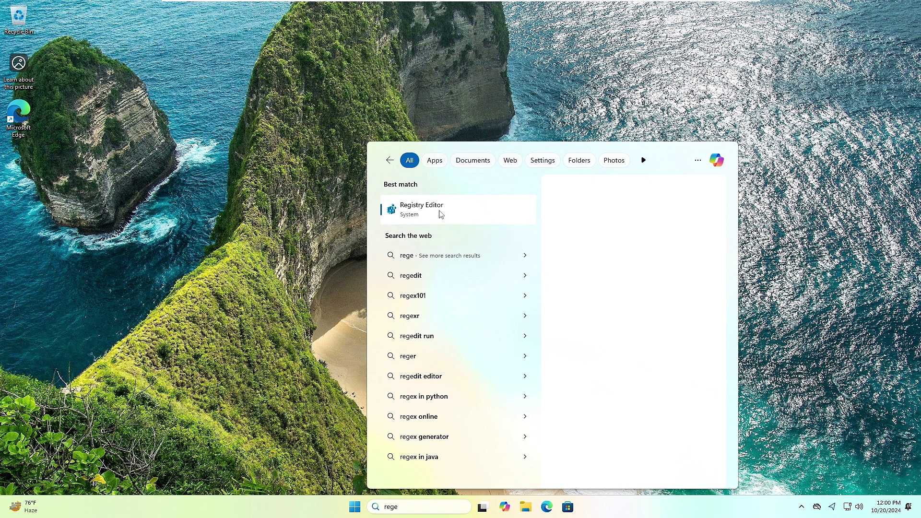
click(440, 214)
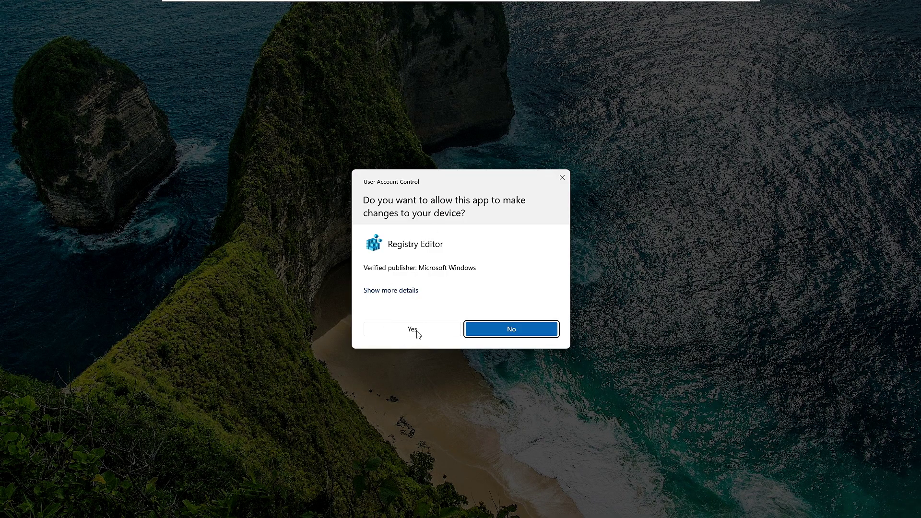
click(417, 331)
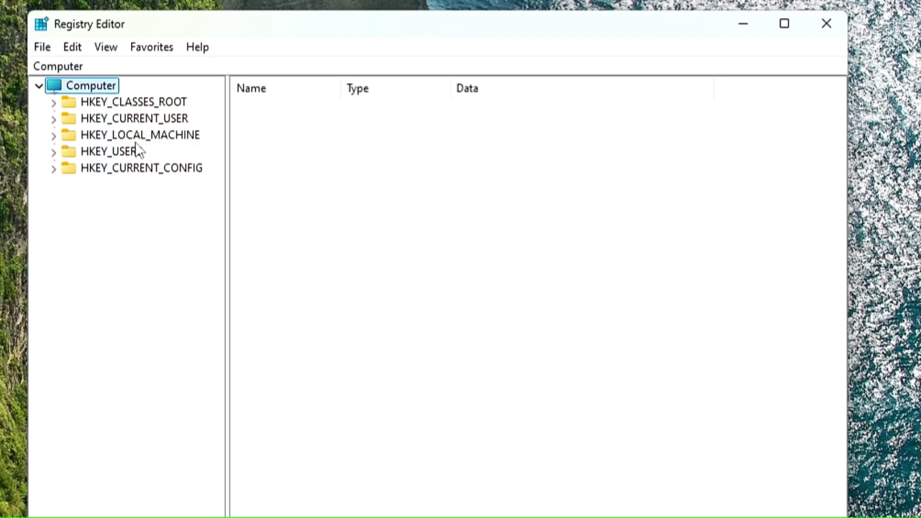
Open the registry key HKEY_LOCAL_MACHINE\SOFTWARE\Policies\Microsoft\Windows\WindowsUpdate
double_click(136, 140)
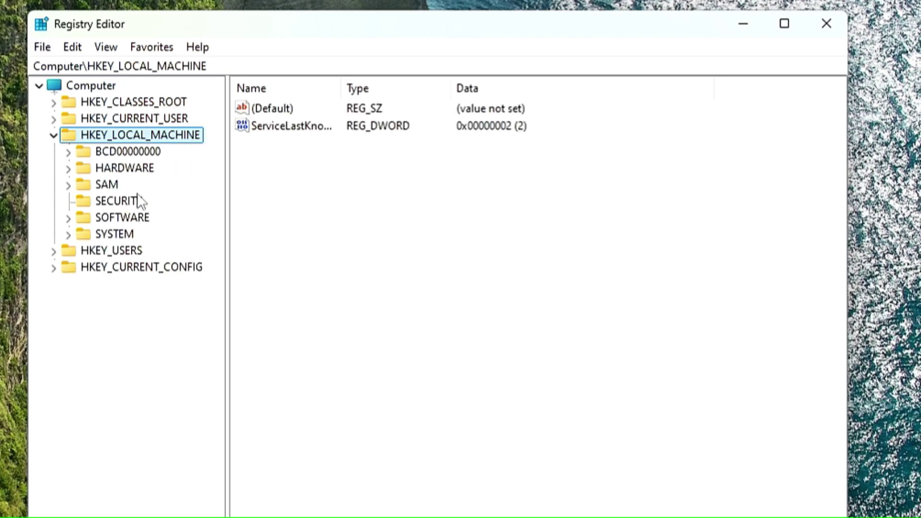
click(129, 222)
double_click(130, 221)
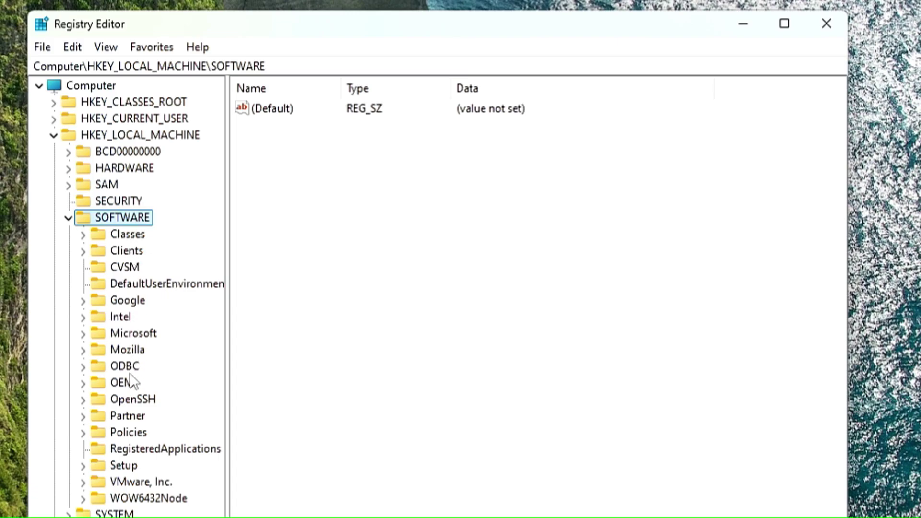
double_click(129, 432)
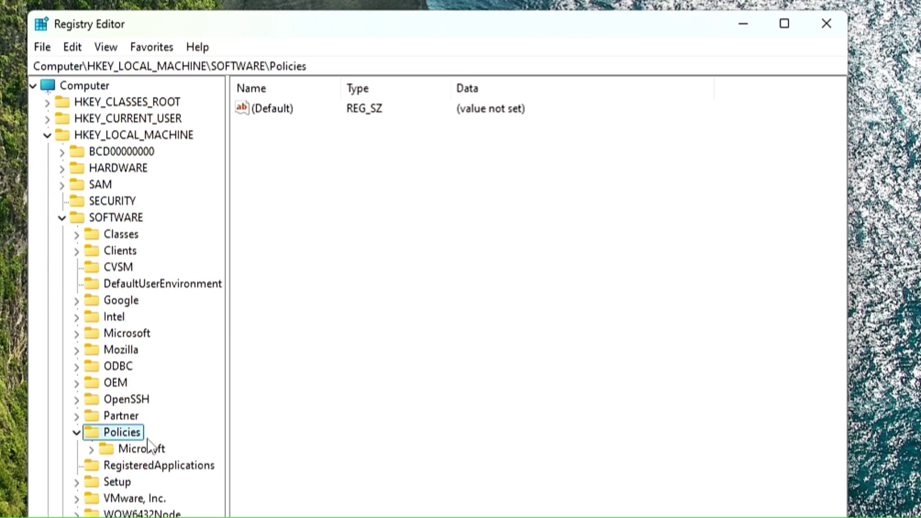
click(143, 449)
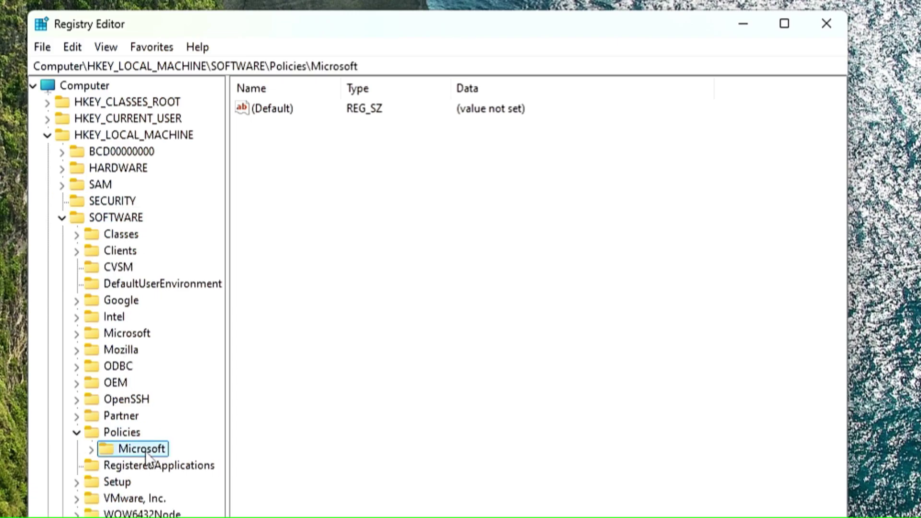
double_click(145, 451)
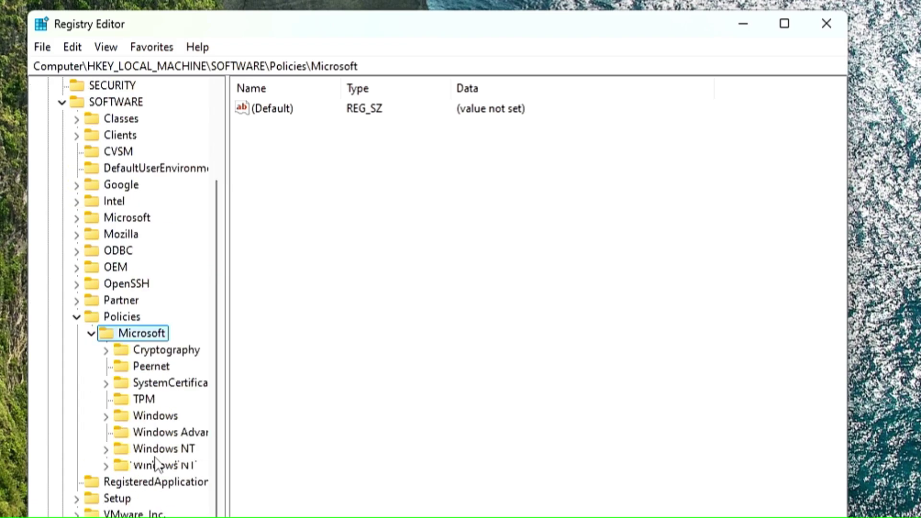
click(156, 401)
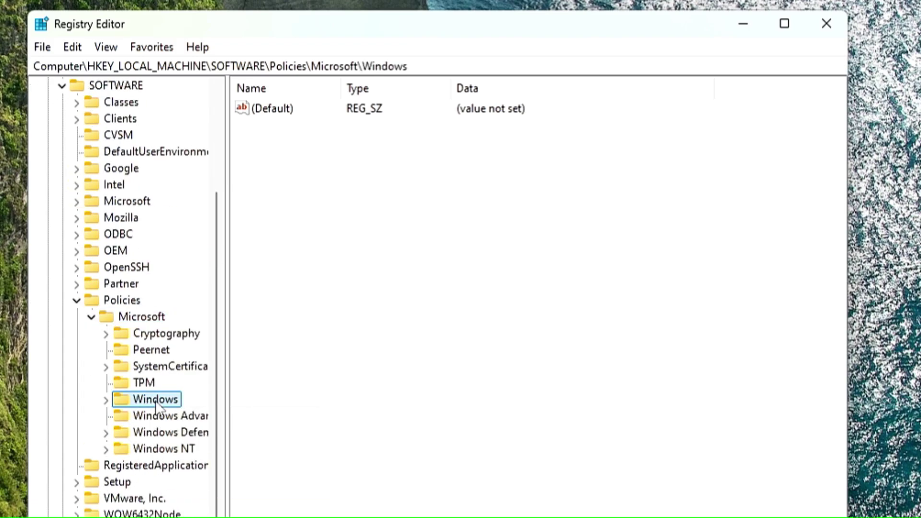
double_click(156, 401)
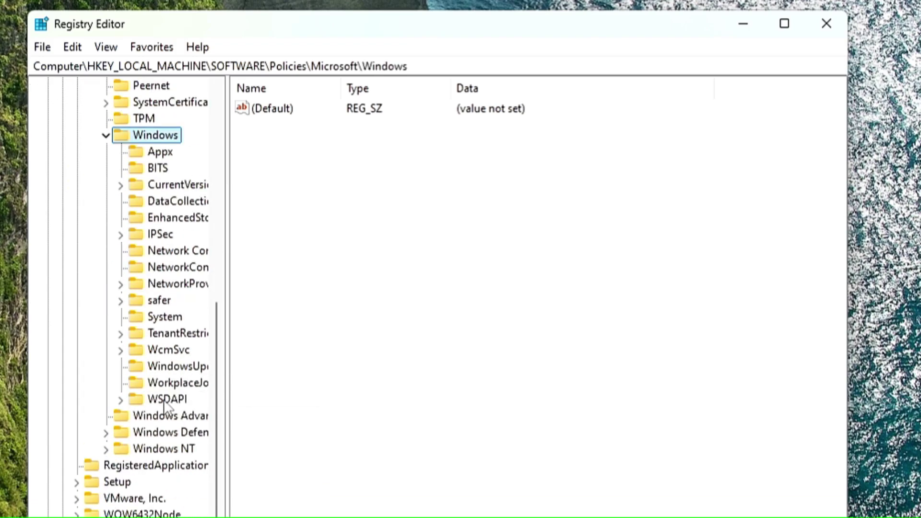
click(162, 398)
click(196, 385)
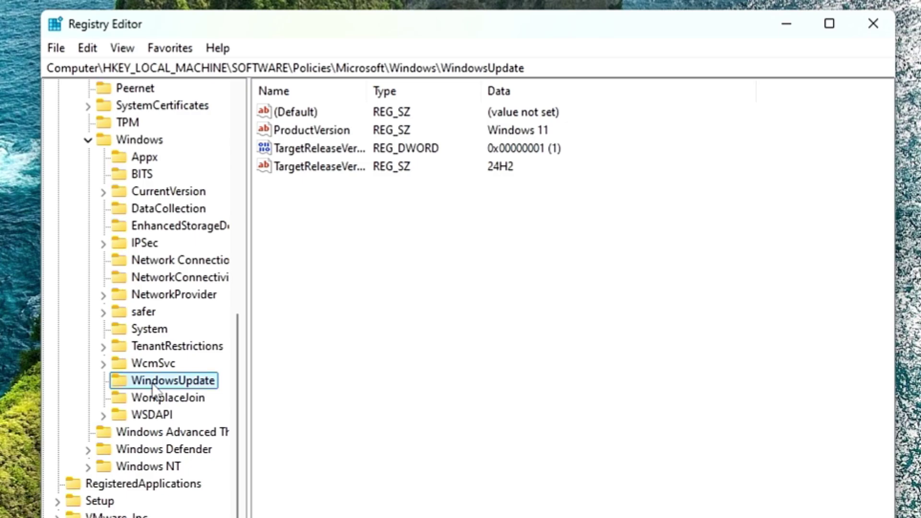
Try to add a new string value named ProductVersion to the WindowsUpdate key
click(370, 313)
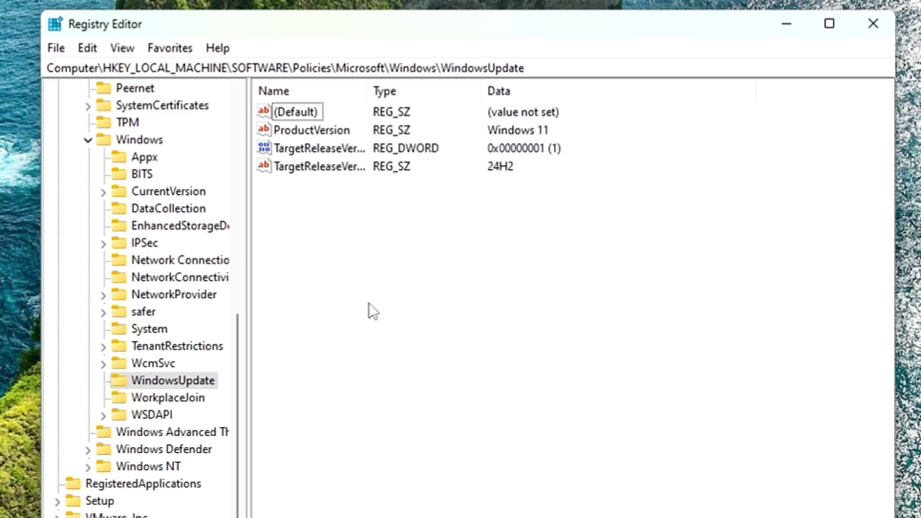
right_click(368, 303)
mouse_move(398, 319)
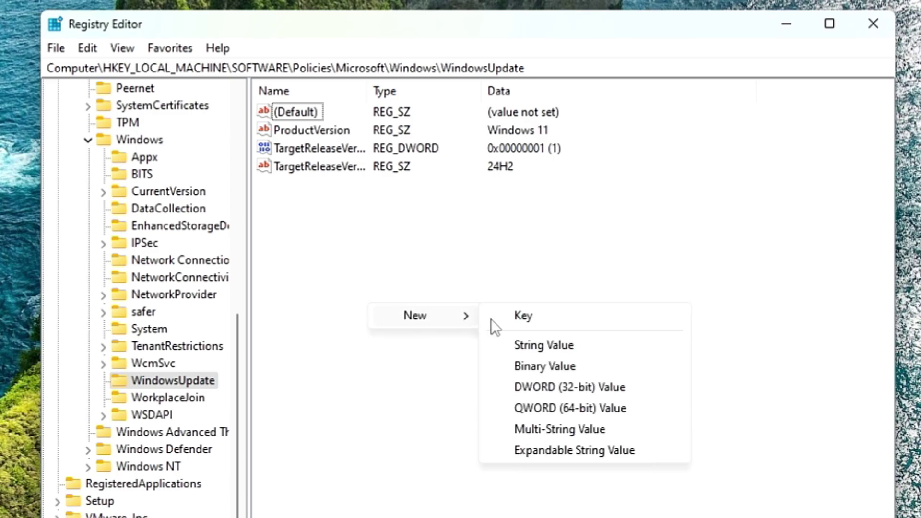
click(531, 354)
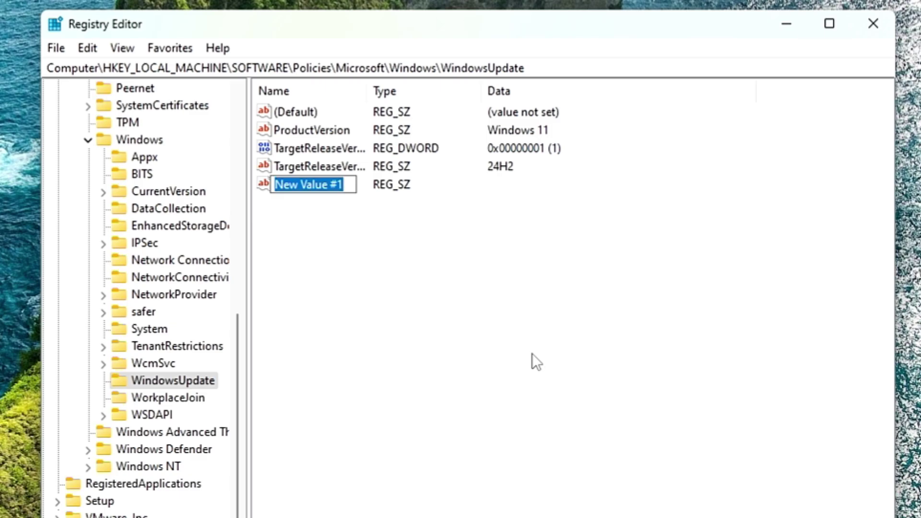
text(Produ)
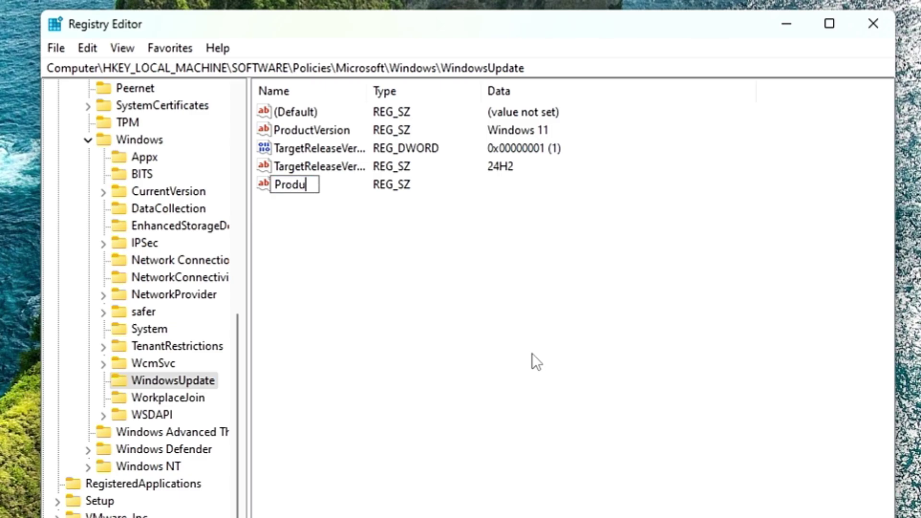
text(ctVers)
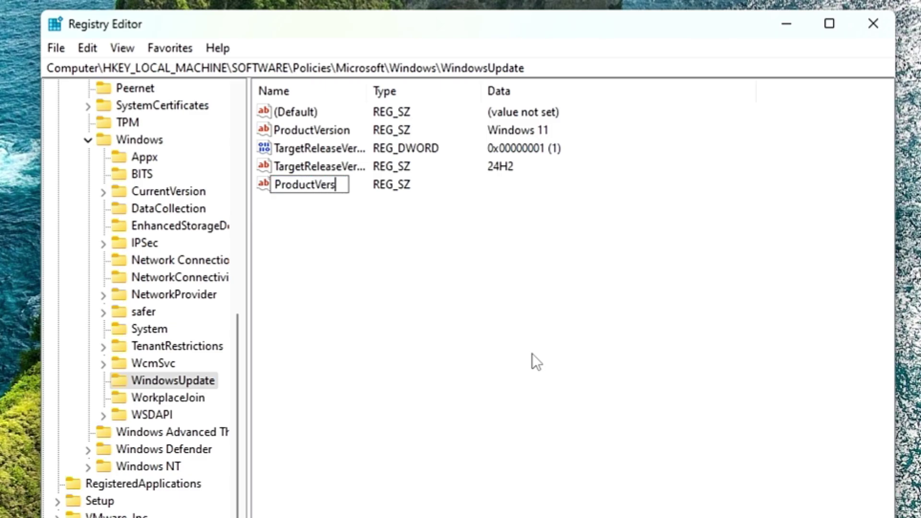
text(ion)
Check the data of the ProductVersion string value and accept it as Windows 11
click(317, 129)
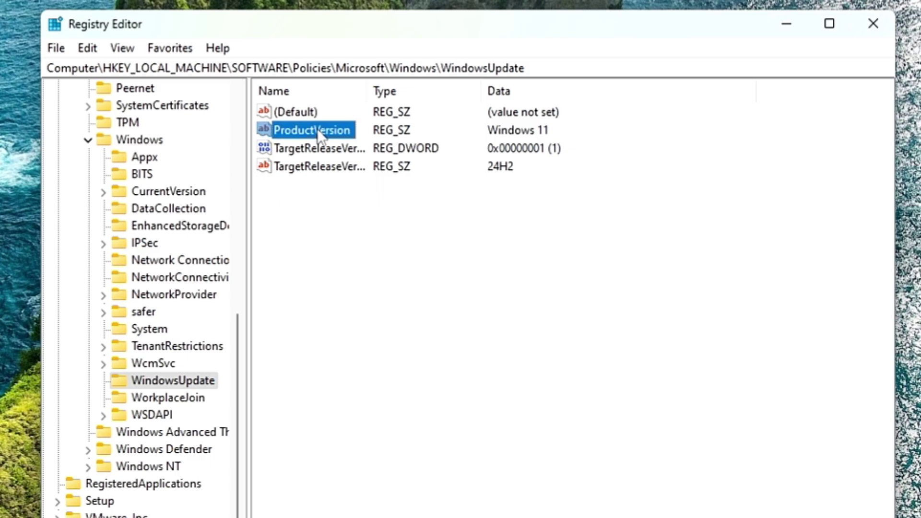
double_click(318, 129)
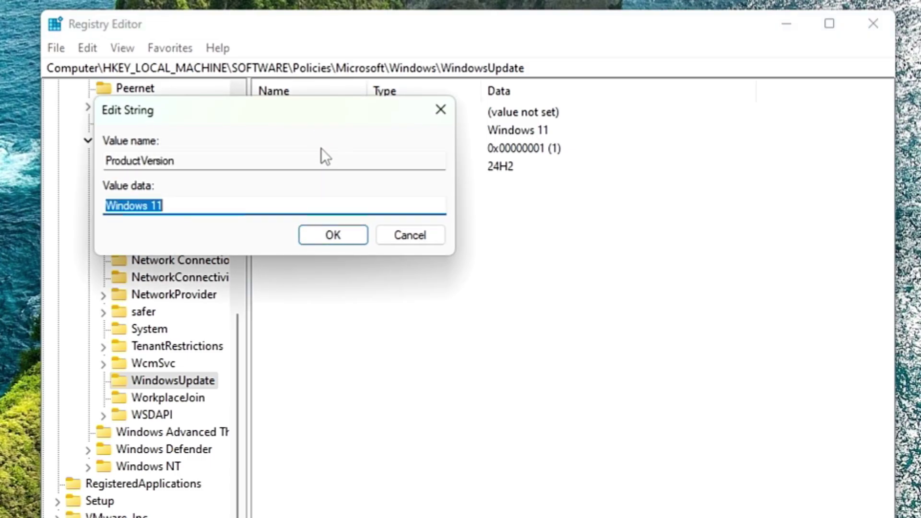
click(355, 241)
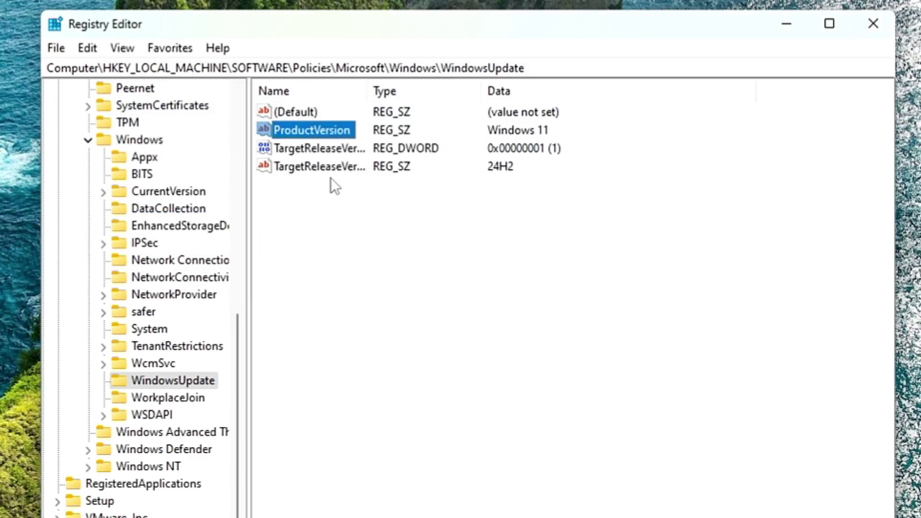
Widen the Name column, and check the TargetReleaseVersion DWORD's data and accept it as 1
drag(367, 90, 449, 98)
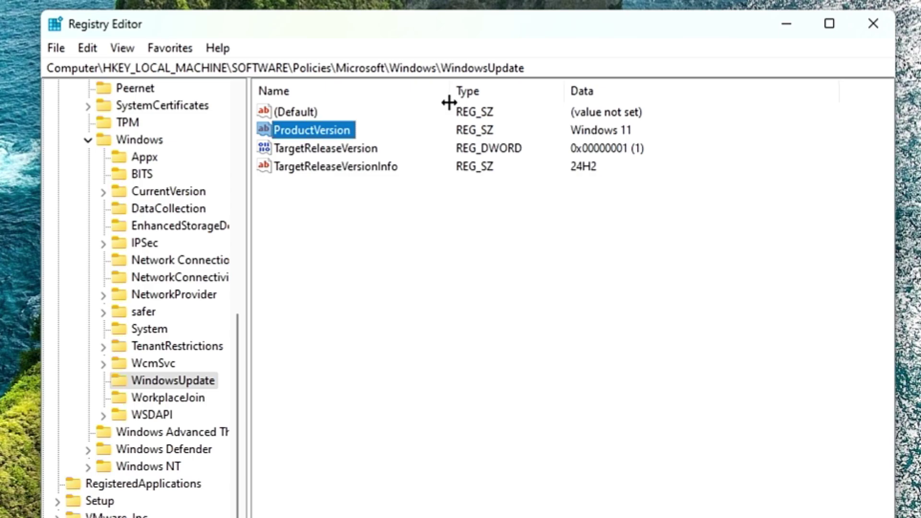
click(347, 152)
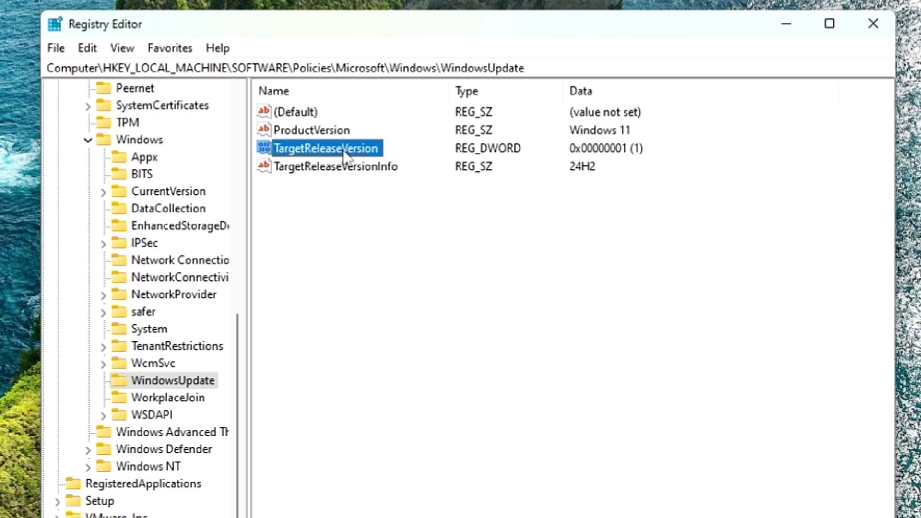
double_click(343, 150)
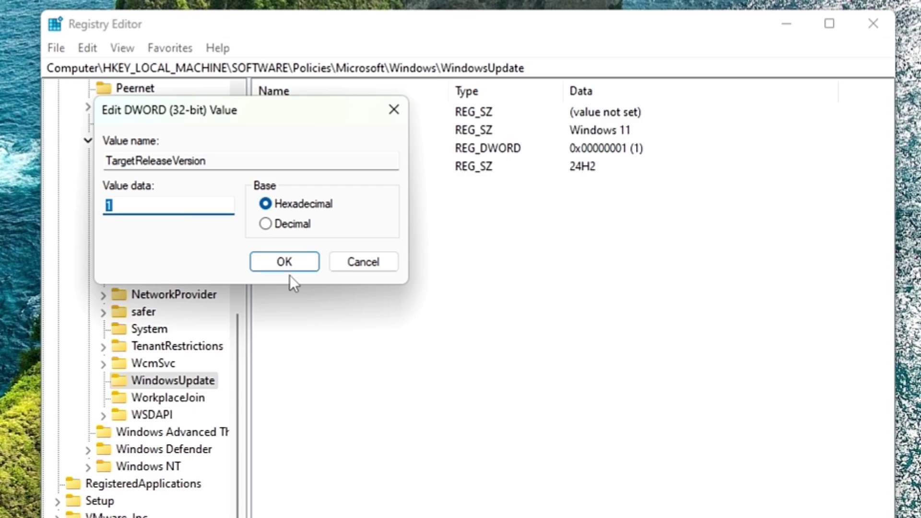
click(284, 261)
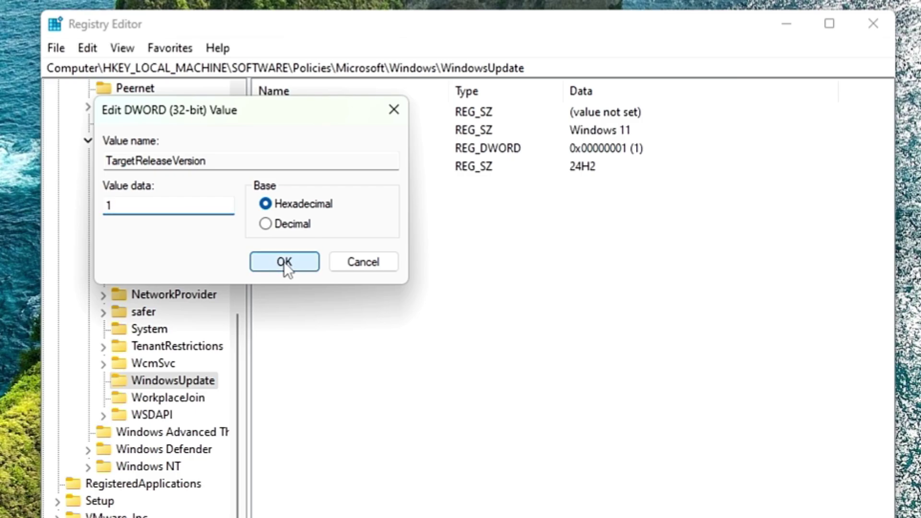
Check the data of the TargetReleaseVersionInfo string value and accept it as 24H2
double_click(355, 167)
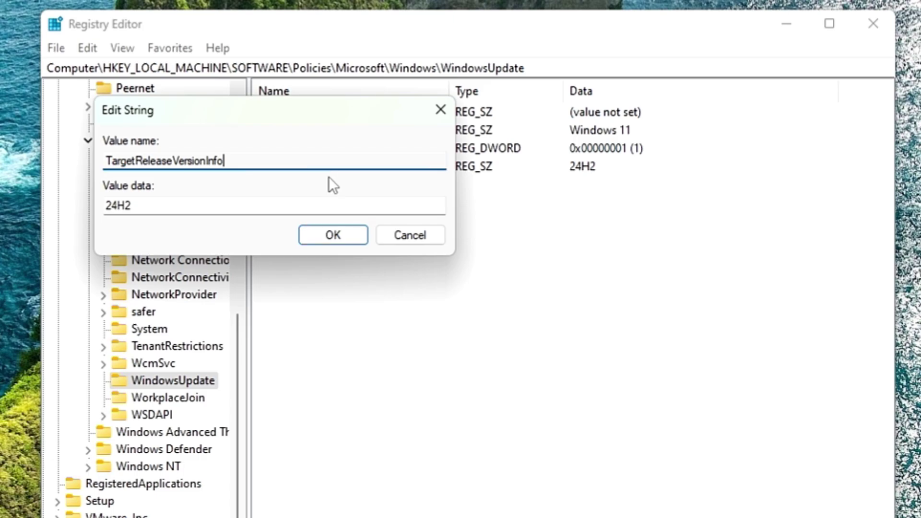
click(132, 205)
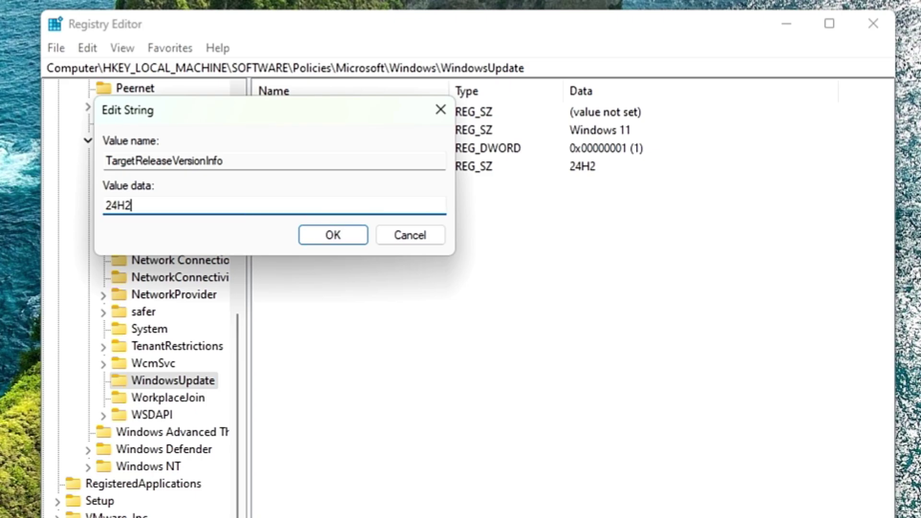
click(341, 234)
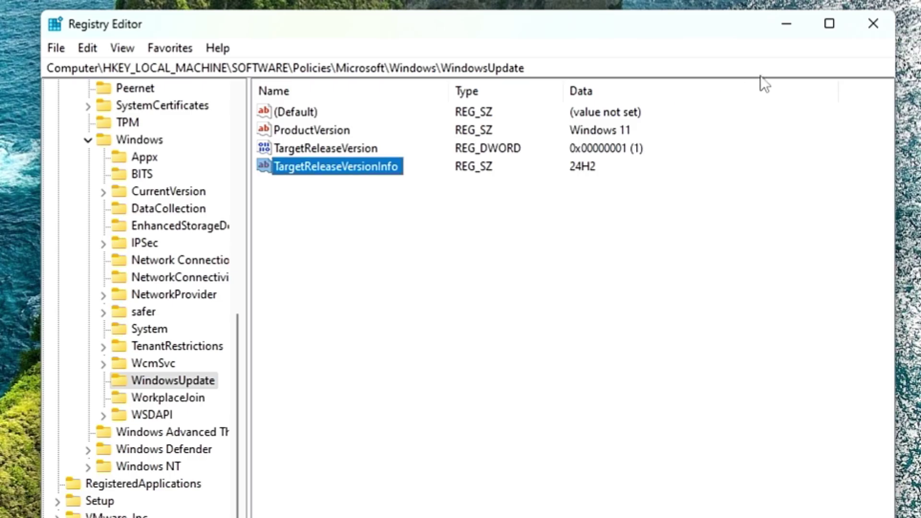
Close the Registry Editor and restart the computer
click(860, 30)
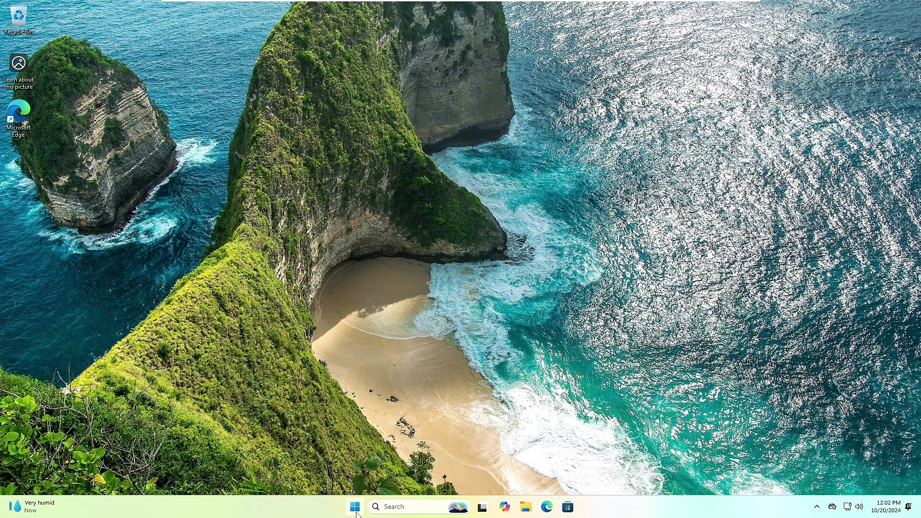
click(357, 515)
click(580, 473)
click(586, 460)
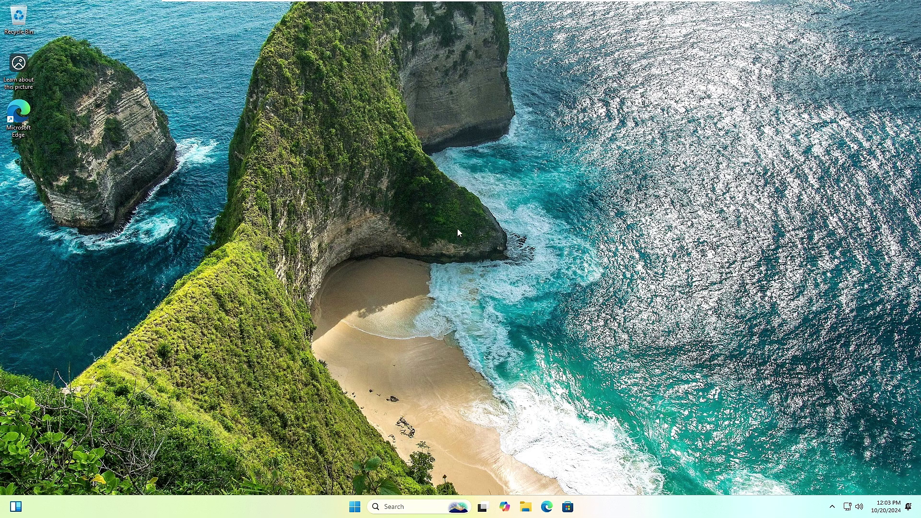
Open the Windows Update settings and start the update to Windows 11, version 24H2
drag(246, 184, 331, 407)
right_click(355, 507)
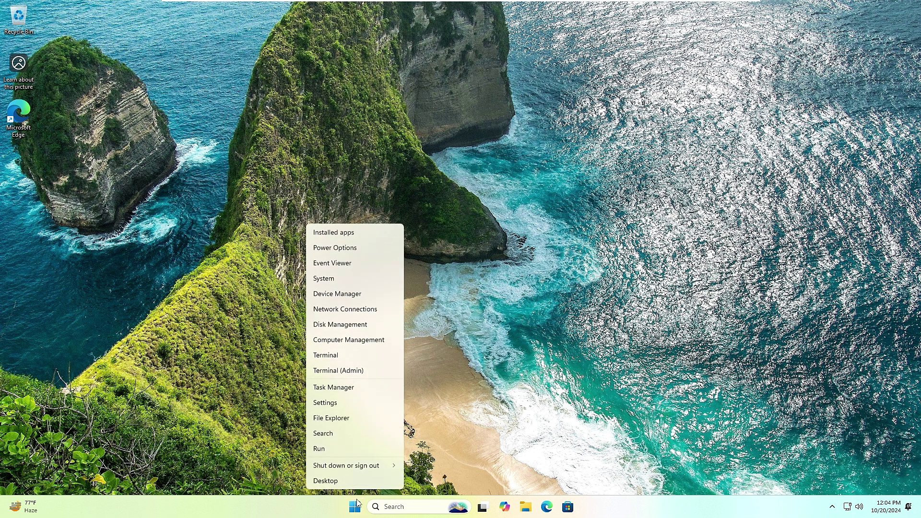
click(348, 405)
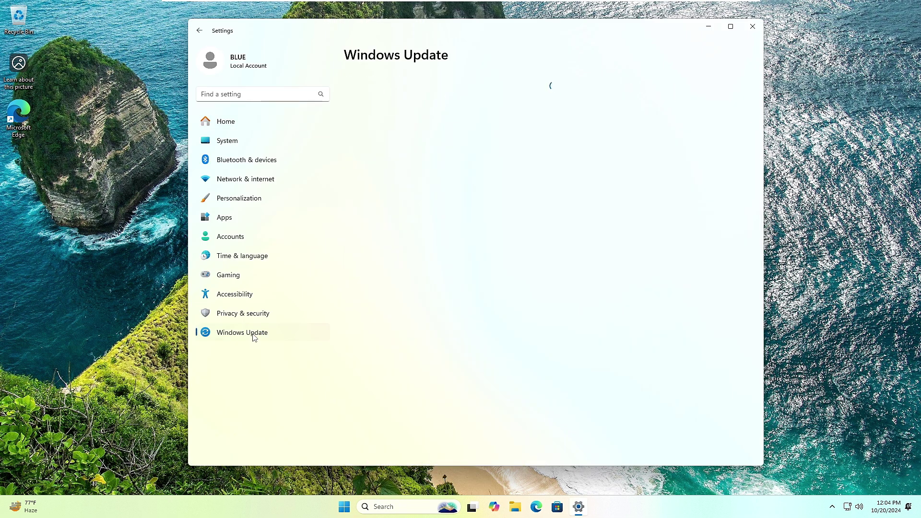
click(727, 115)
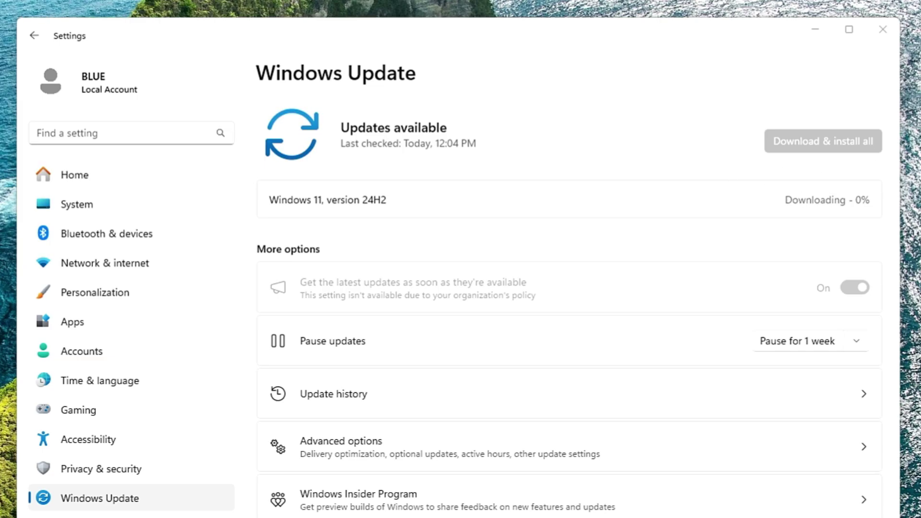
click(268, 203)
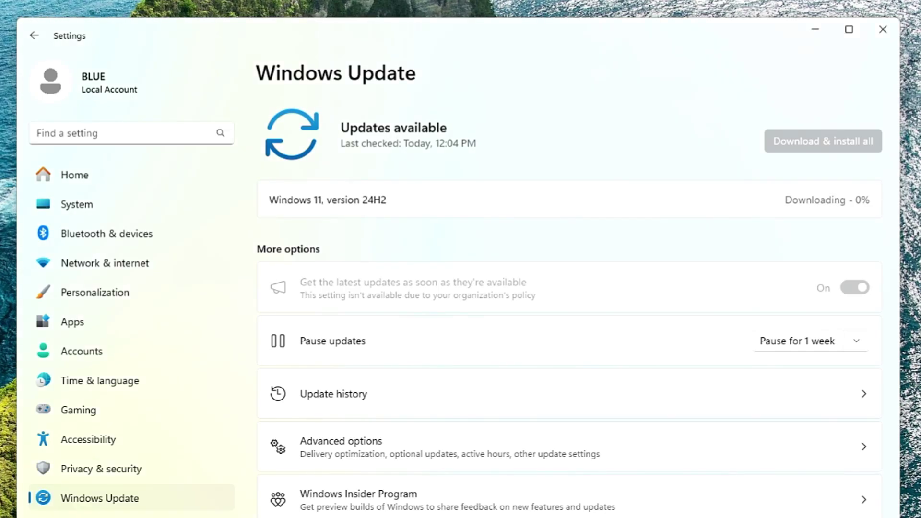
drag(387, 200, 269, 199)
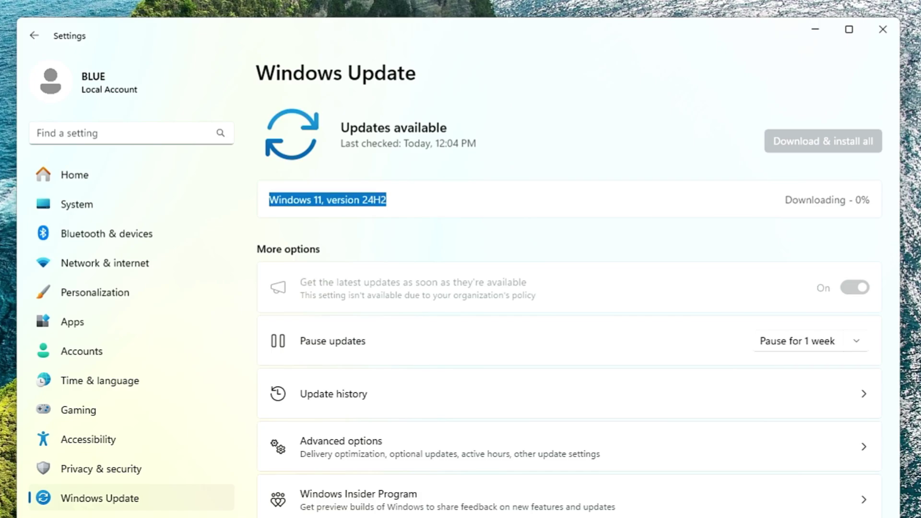
click(268, 199)
drag(324, 200, 269, 200)
click(332, 222)
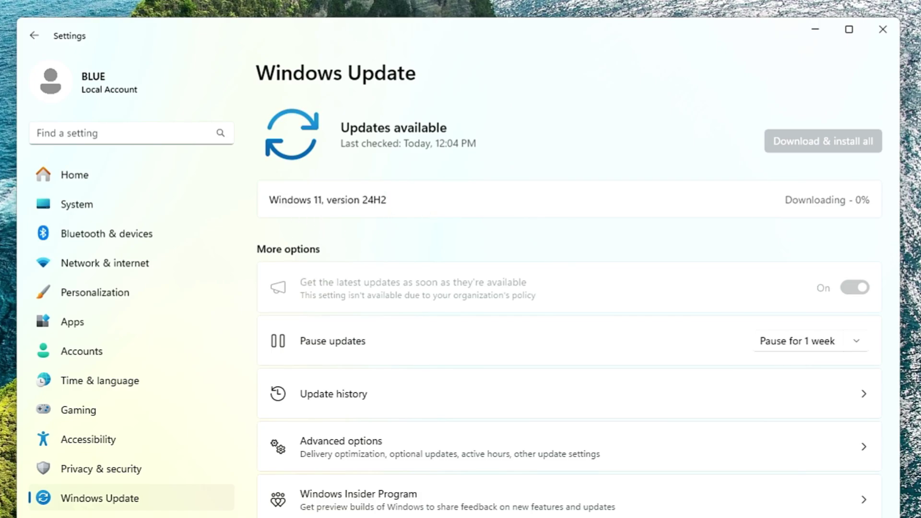
drag(387, 200, 278, 199)
Run winver to check which Windows version is installed during the download, and close the About Windows dialog
key(super+s)
text(wi)
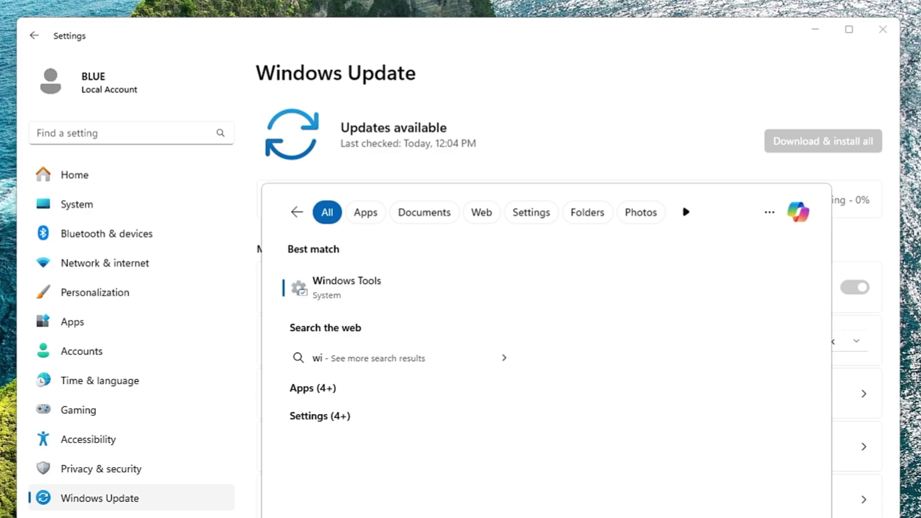
text(nver)
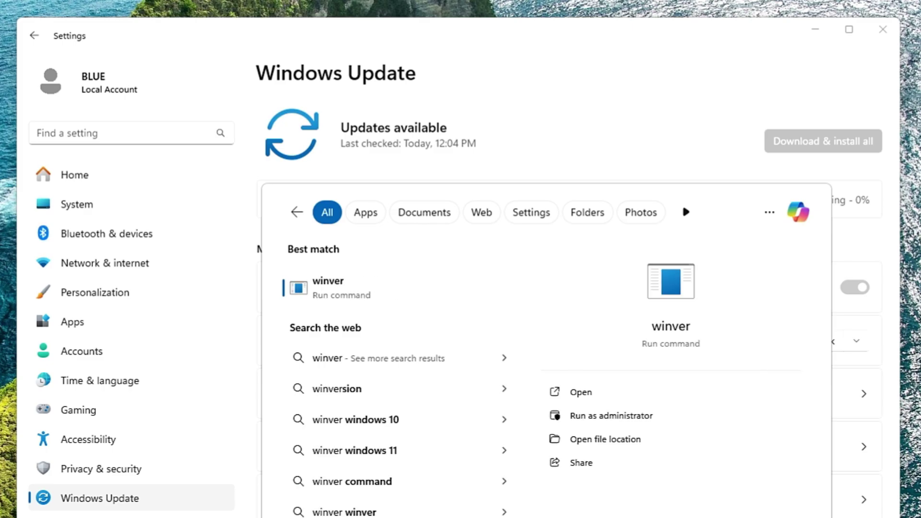
key(Return)
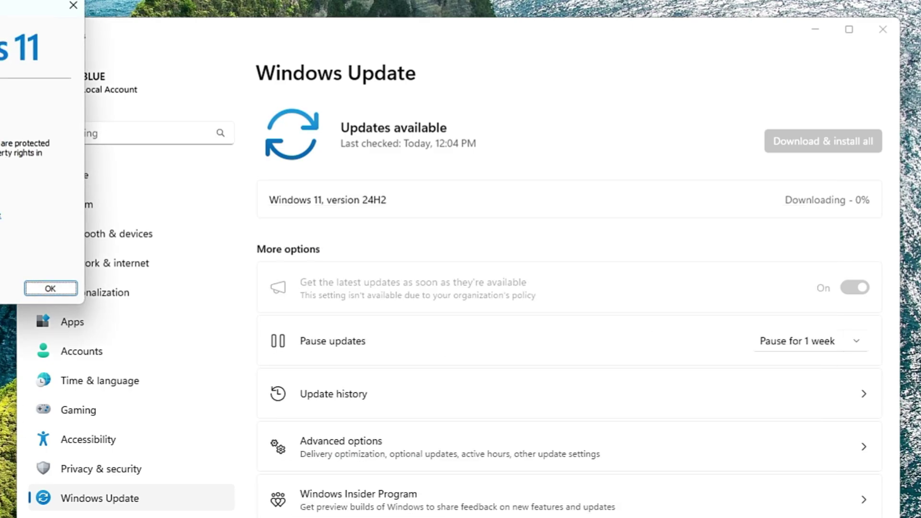
drag(28, 5, 556, 235)
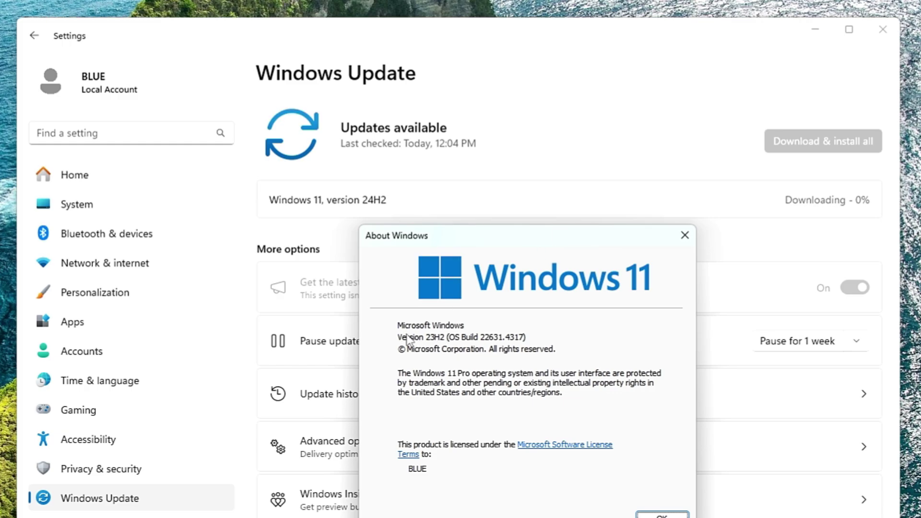
click(685, 237)
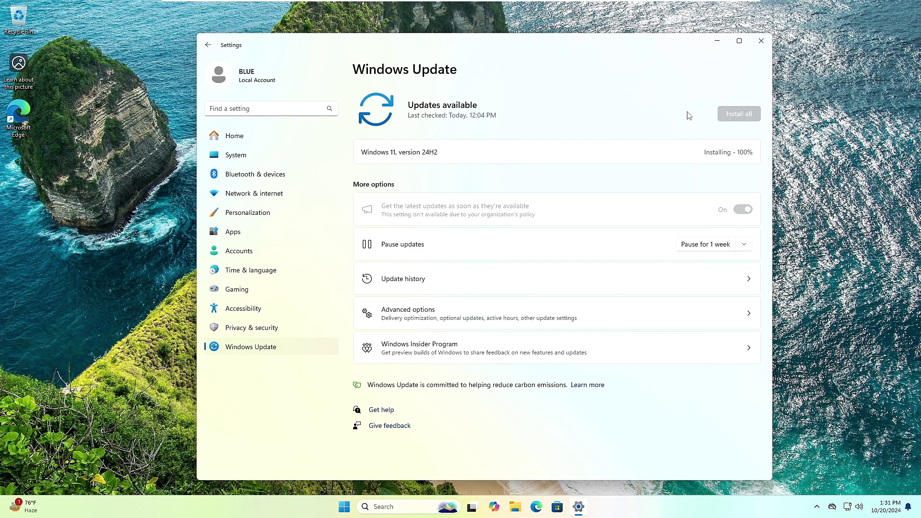
Restart the computer from Windows Update to finish installing Windows 11, version 24H2
click(720, 117)
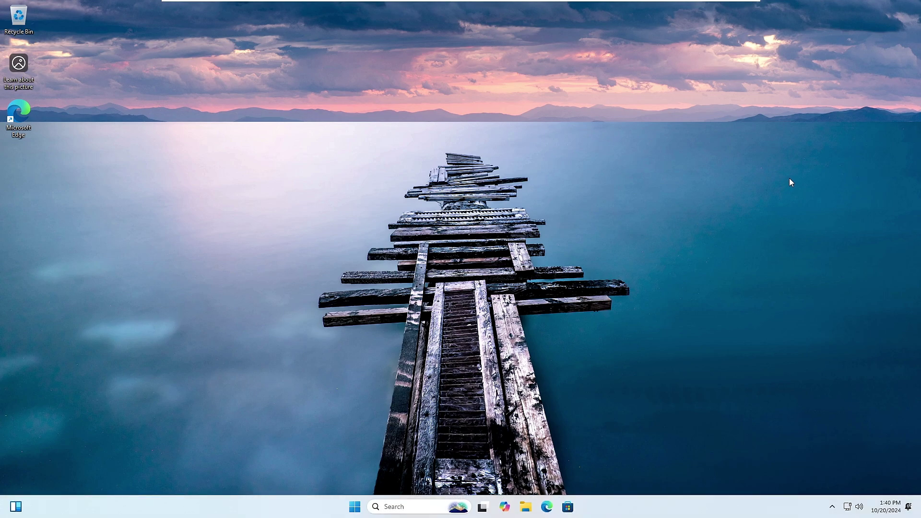
Run winver on the updated system, move the About Windows dialog towards the desktop's centre to check the version, and close it
click(401, 507)
text(winver)
key(Return)
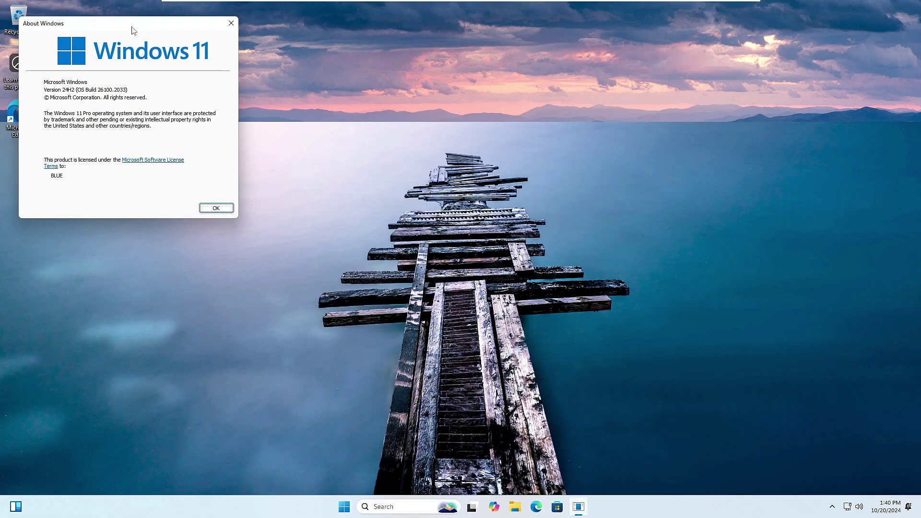
drag(133, 30, 531, 142)
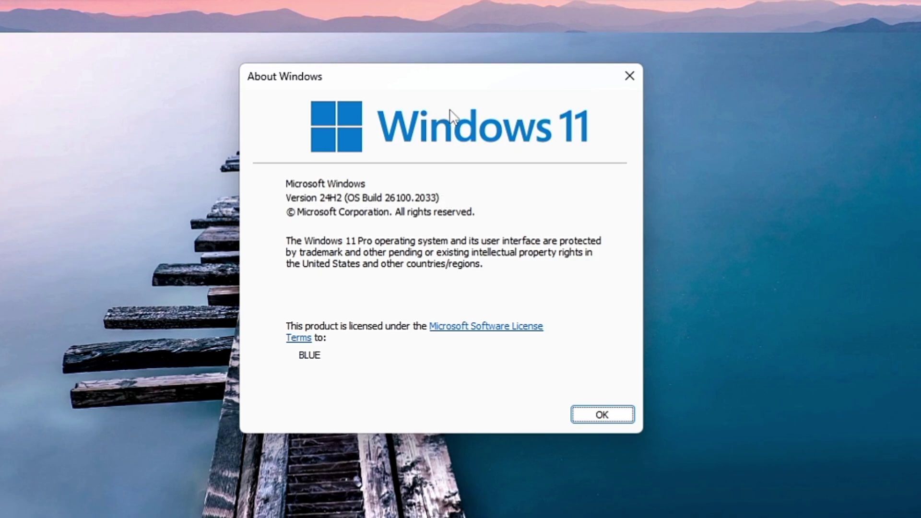
drag(460, 79, 381, 93)
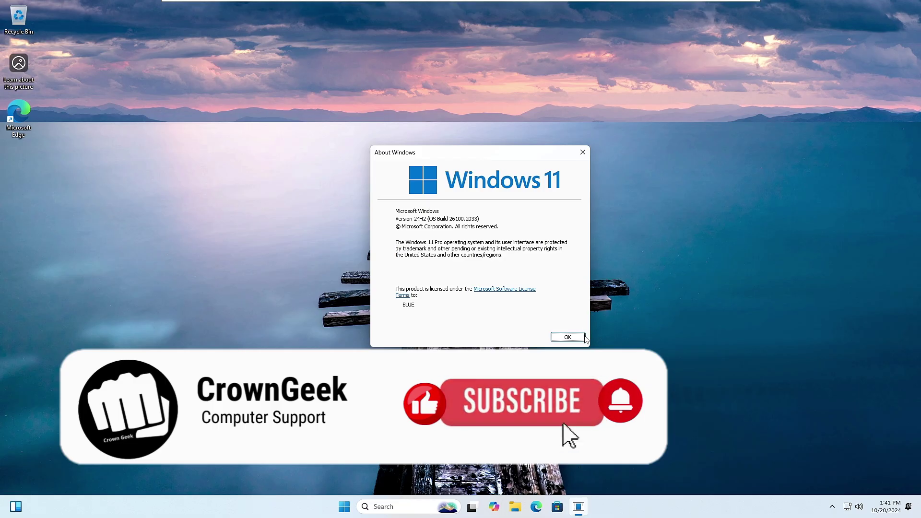
key(Return)
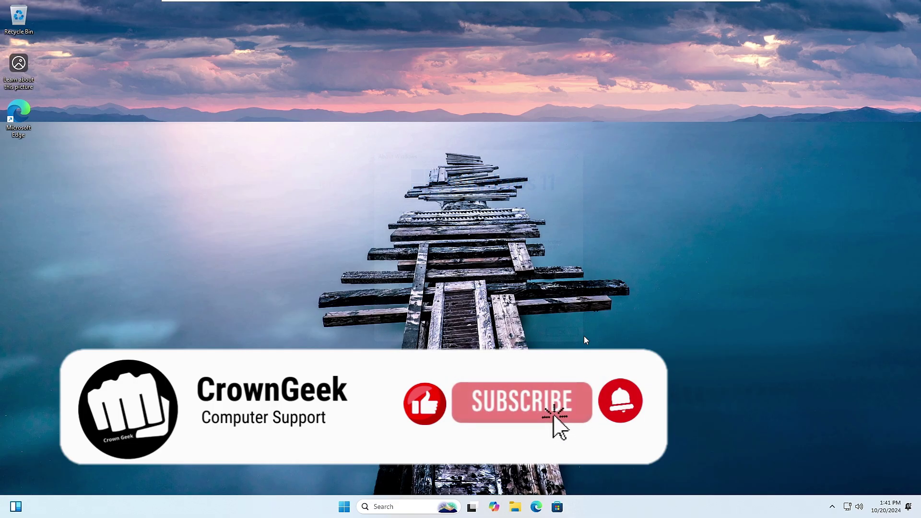
Open the quick settings and look through the available toggles
click(849, 509)
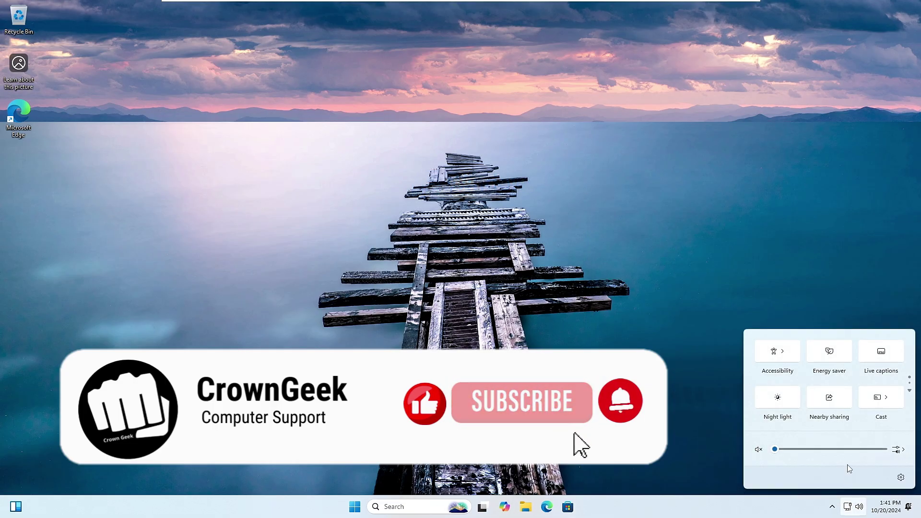
scroll(844, 396, down, 2)
scroll(843, 391, up, 2)
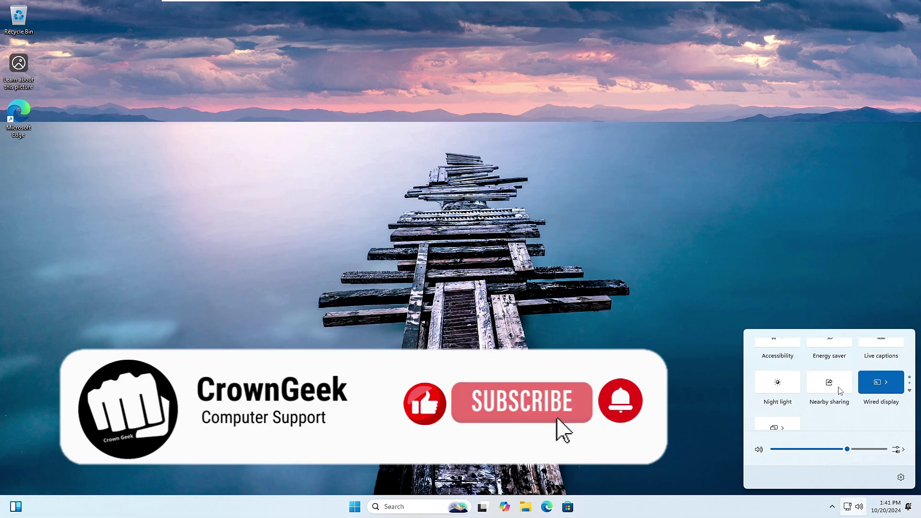